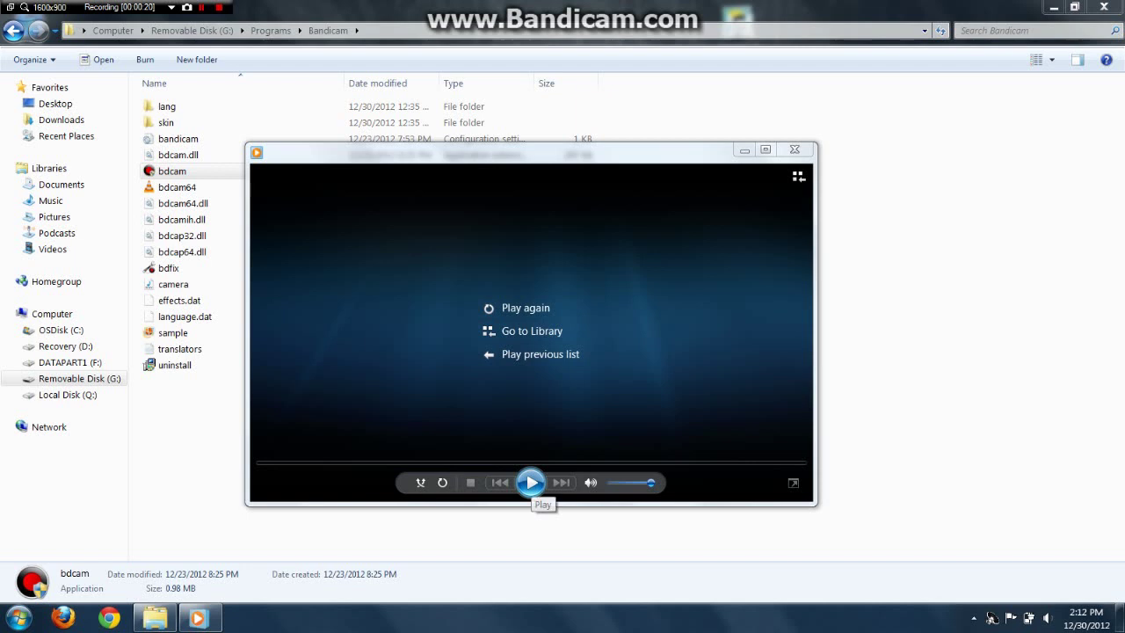
left_click(532, 484)
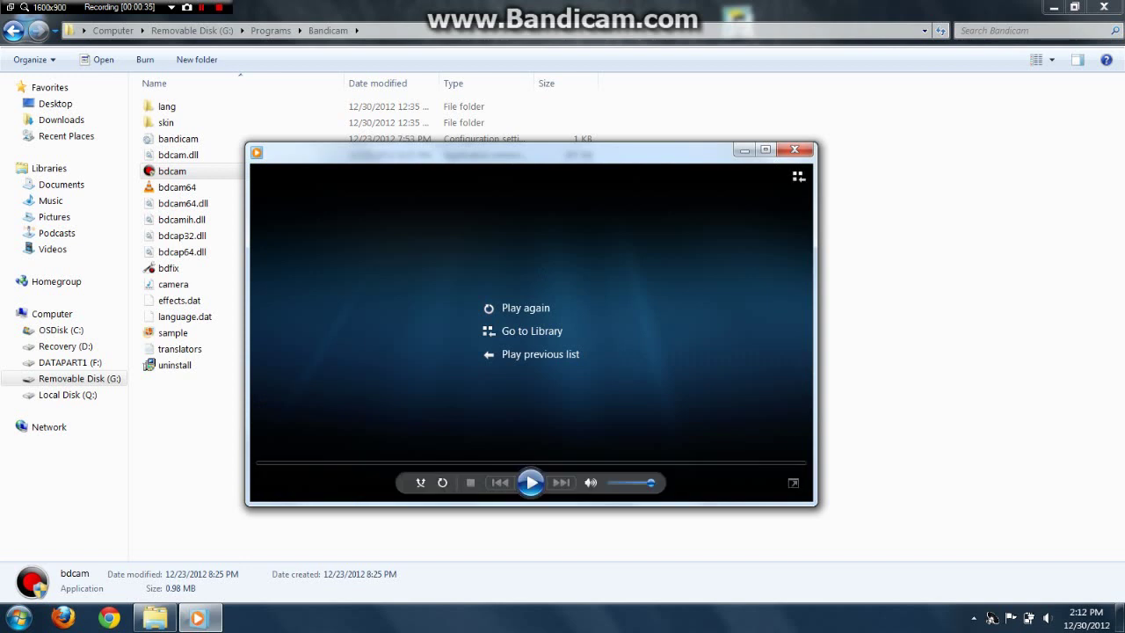
left_click(531, 482)
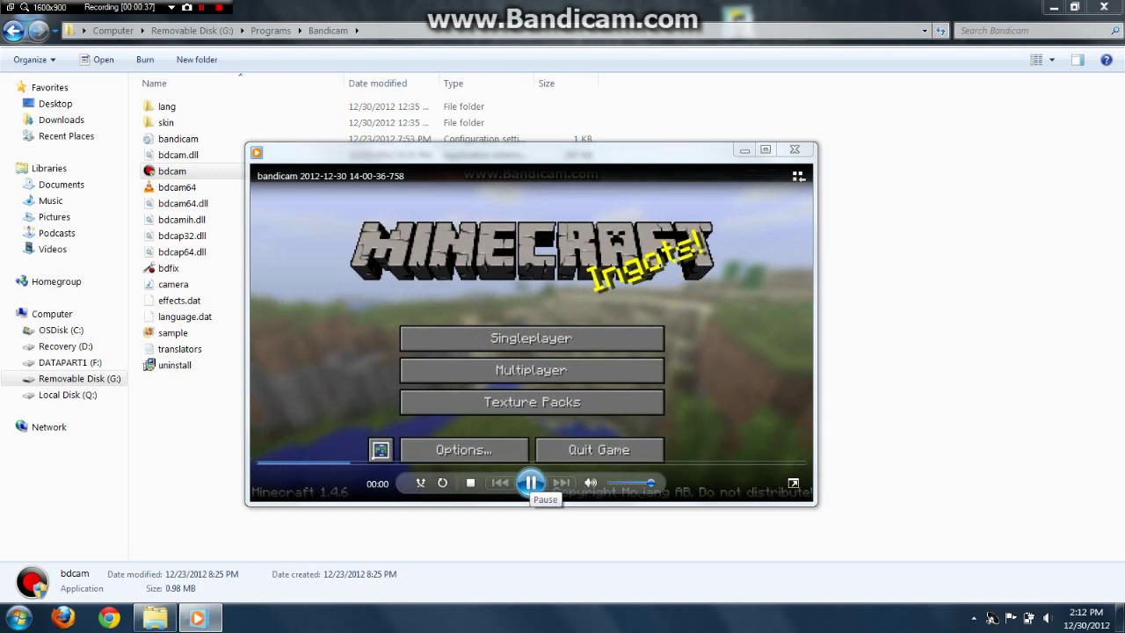
left_click(531, 482)
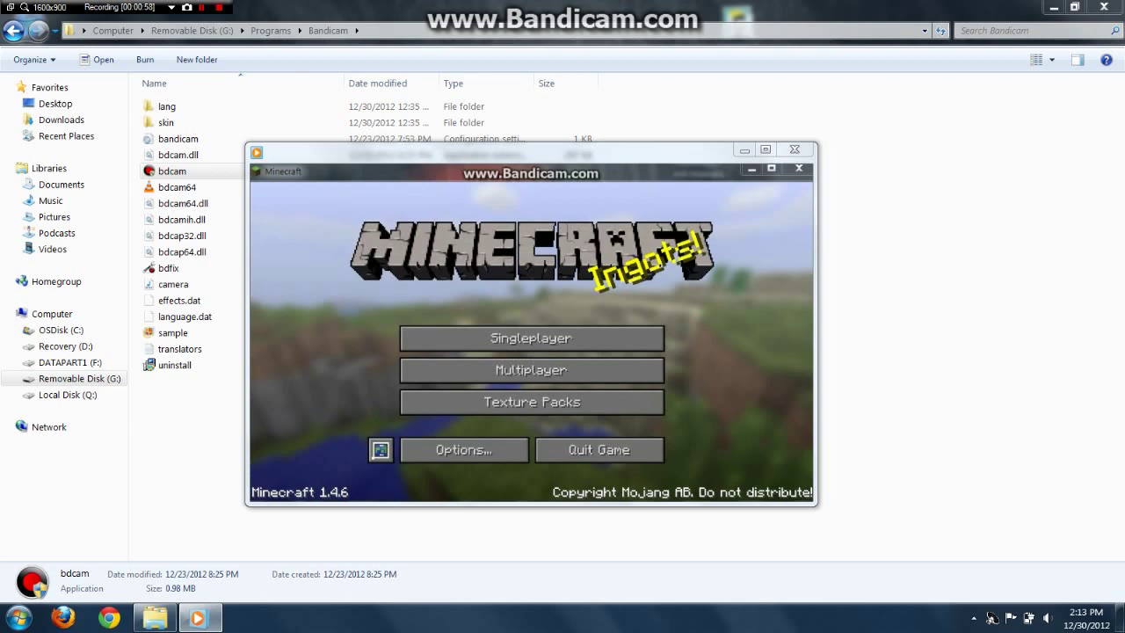
Examine the capture-size options of the screen recorder and check the paused Minecraft recording's window frame.
left_click(49, 7)
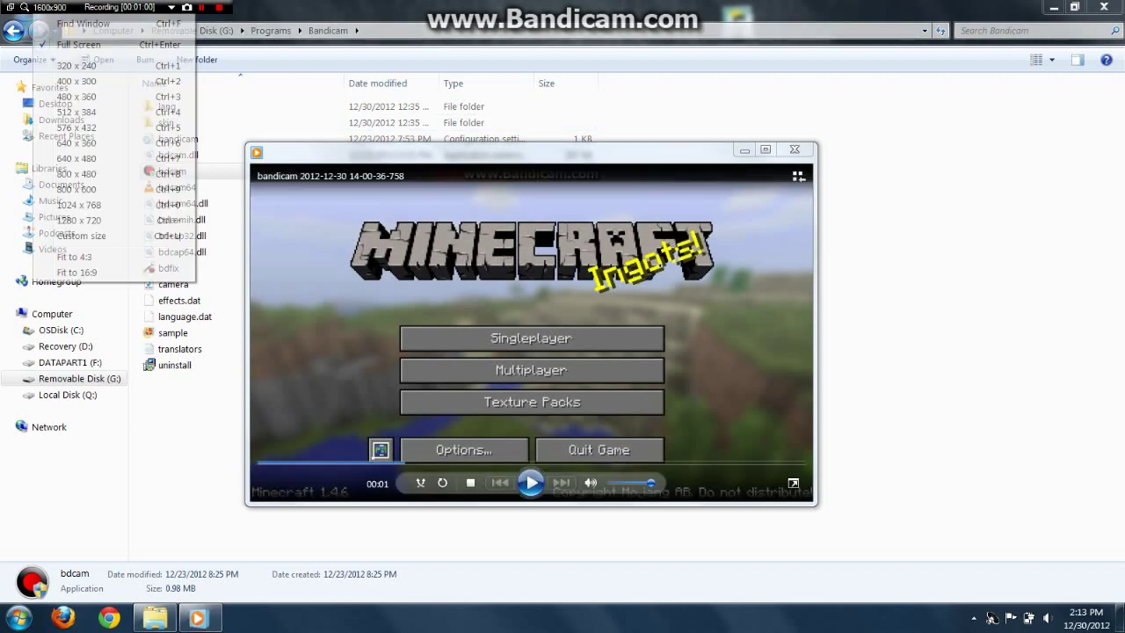
left_click(49, 8)
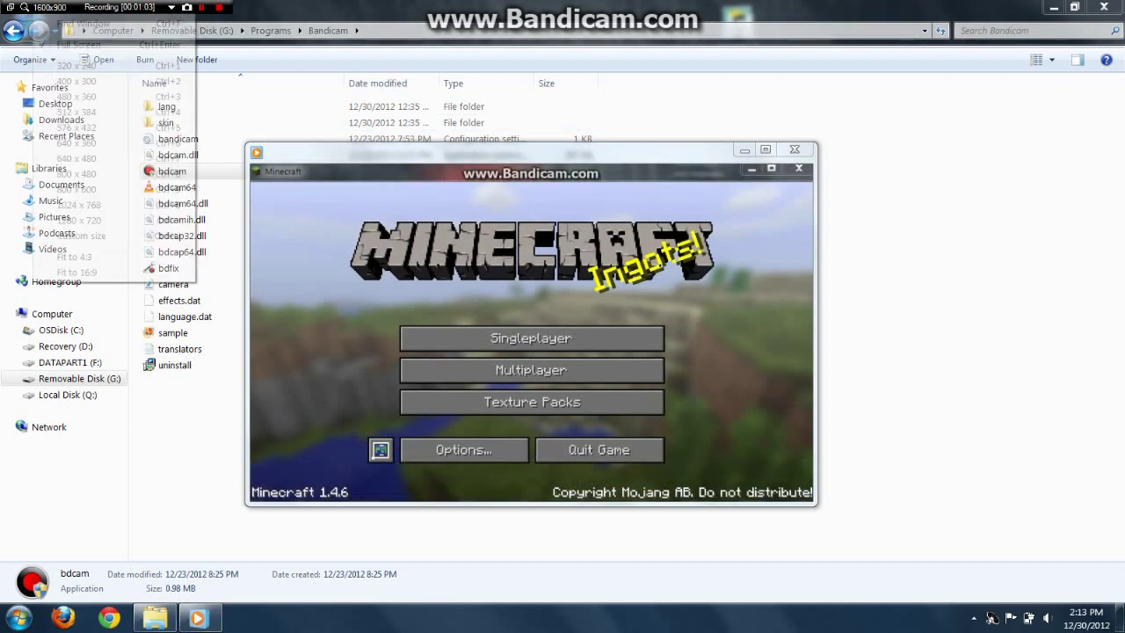
left_click(879, 352)
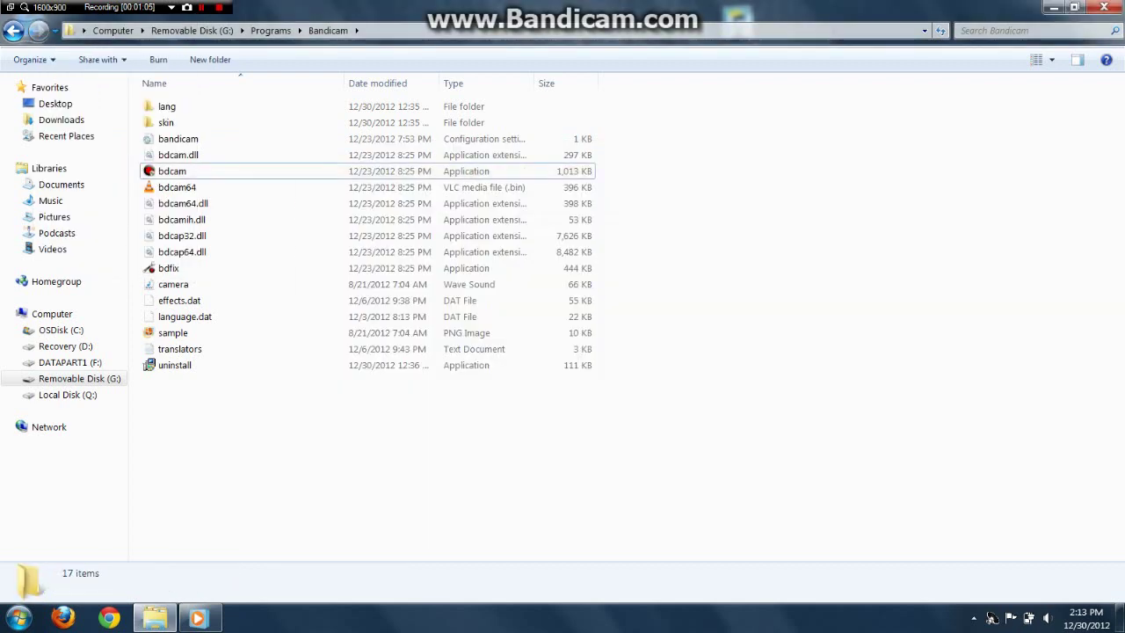
left_click(199, 618)
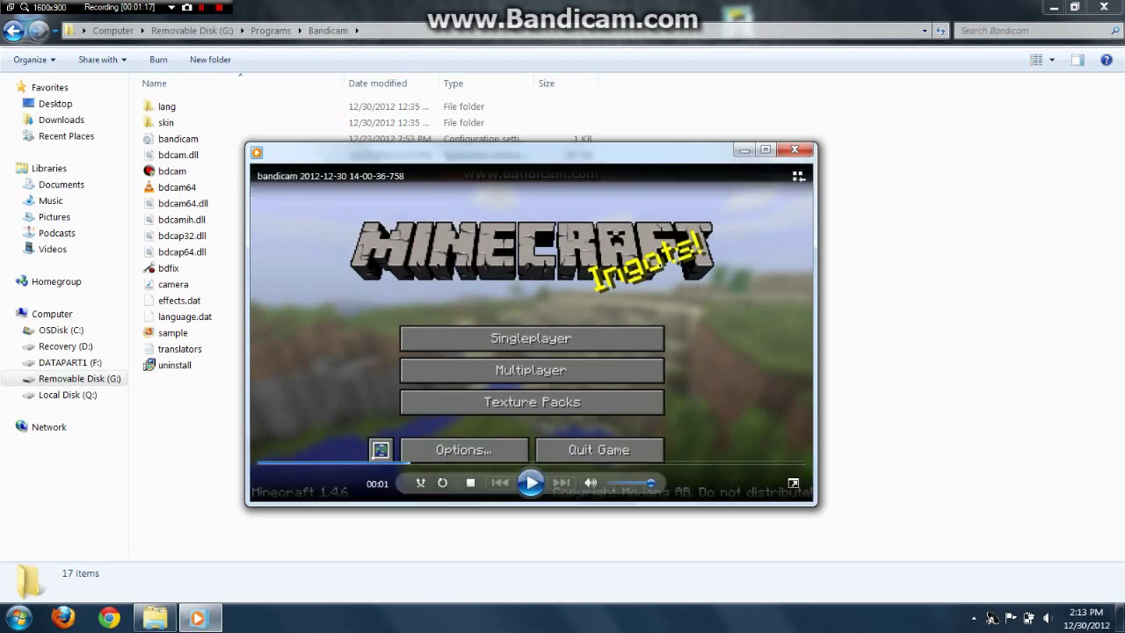
left_click(44, 7)
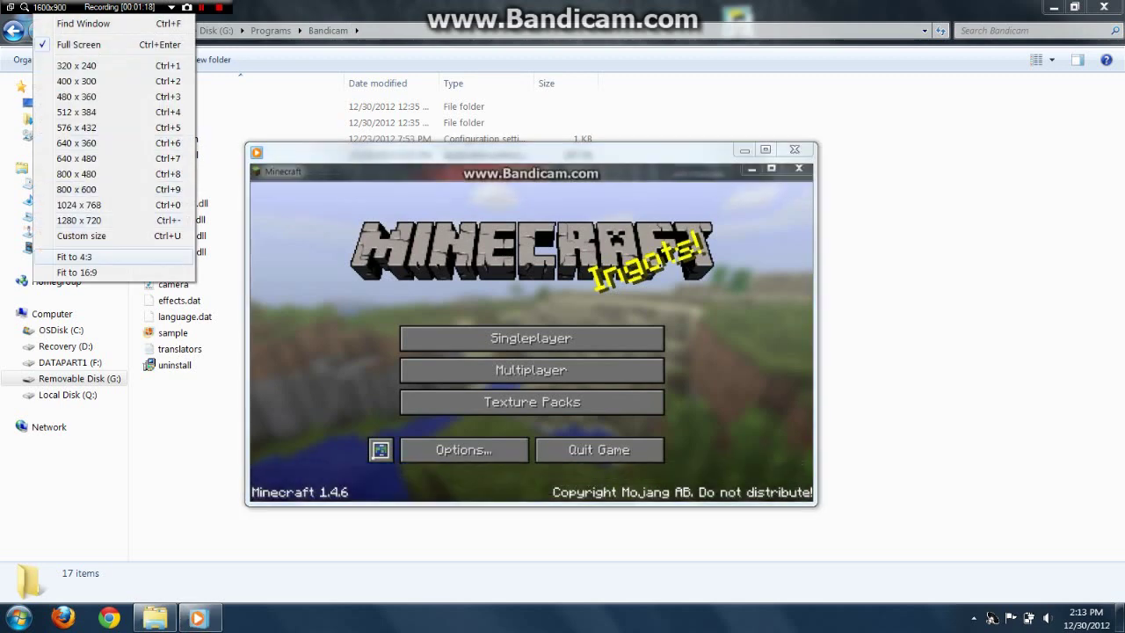
left_click(744, 149)
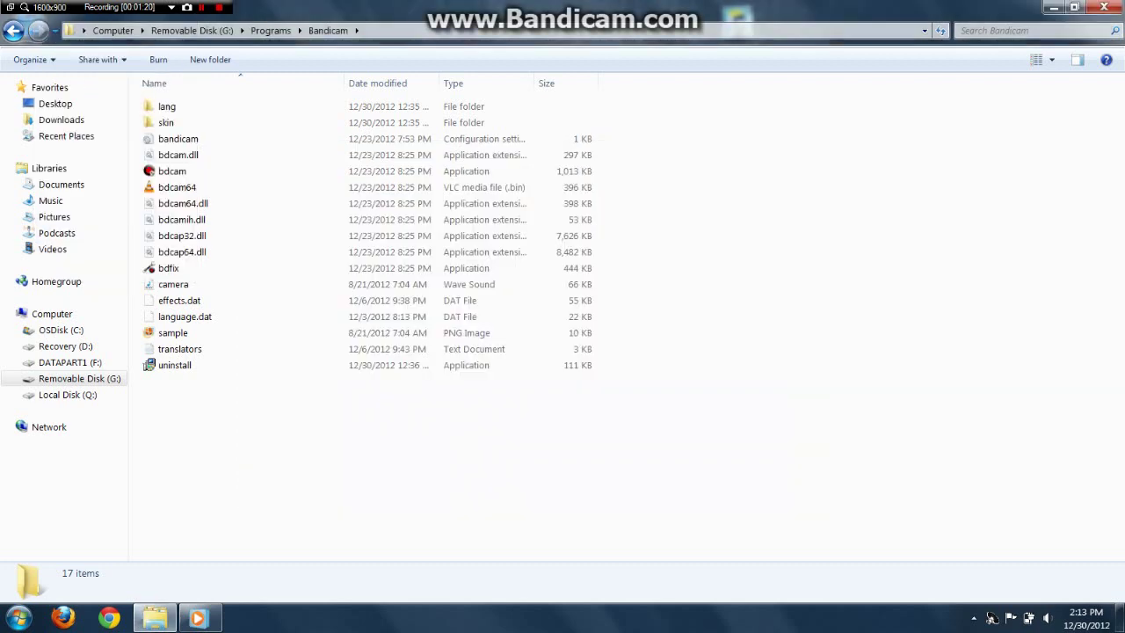
left_click(200, 618)
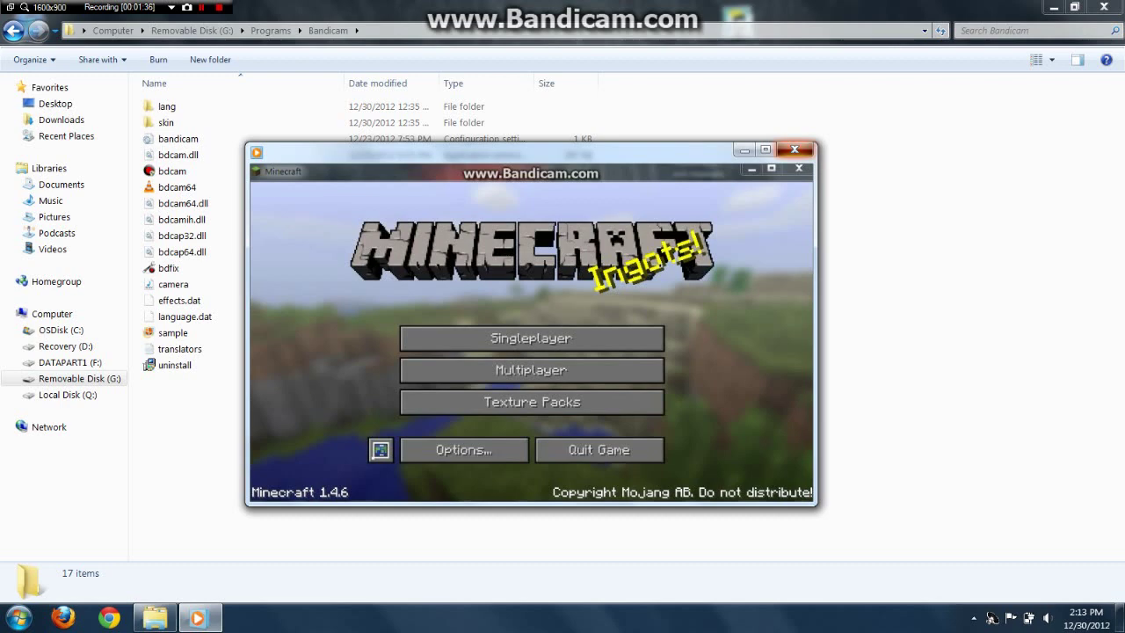
Close the video player and launch Veedub64 from the VirtualDub folder in Programs.
left_click(794, 149)
key("BackSpace")
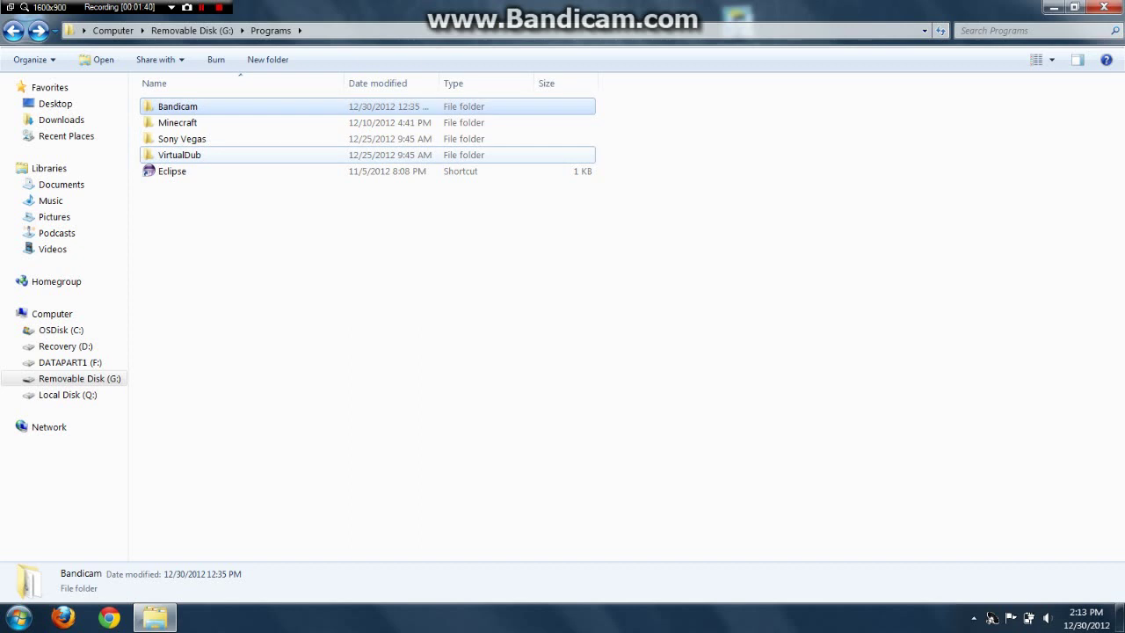
double_click(179, 154)
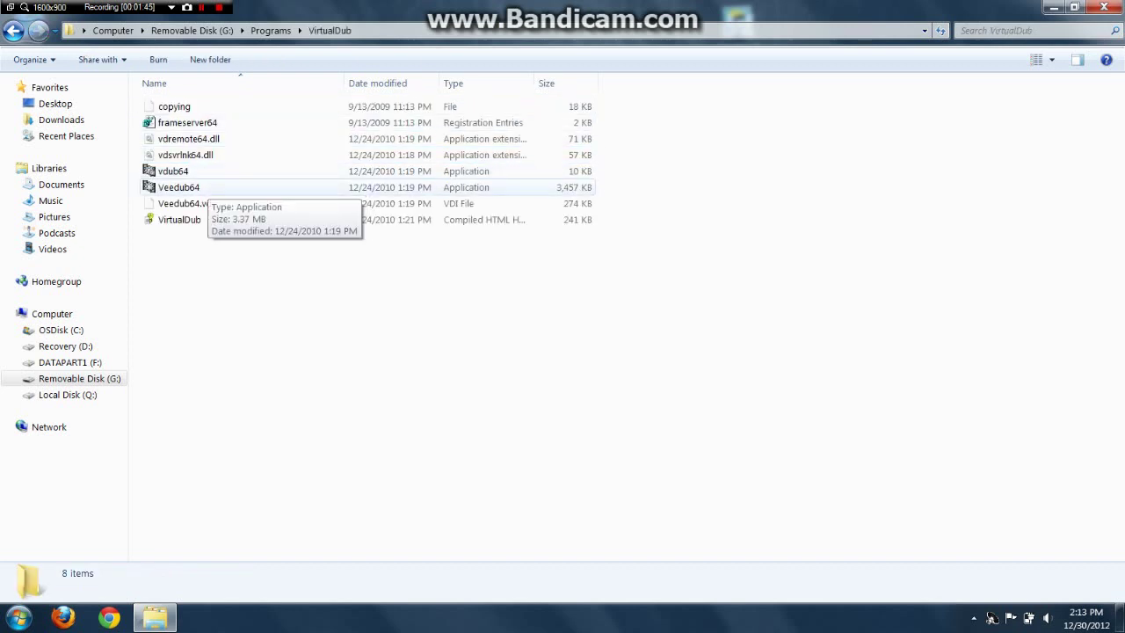
double_click(180, 187)
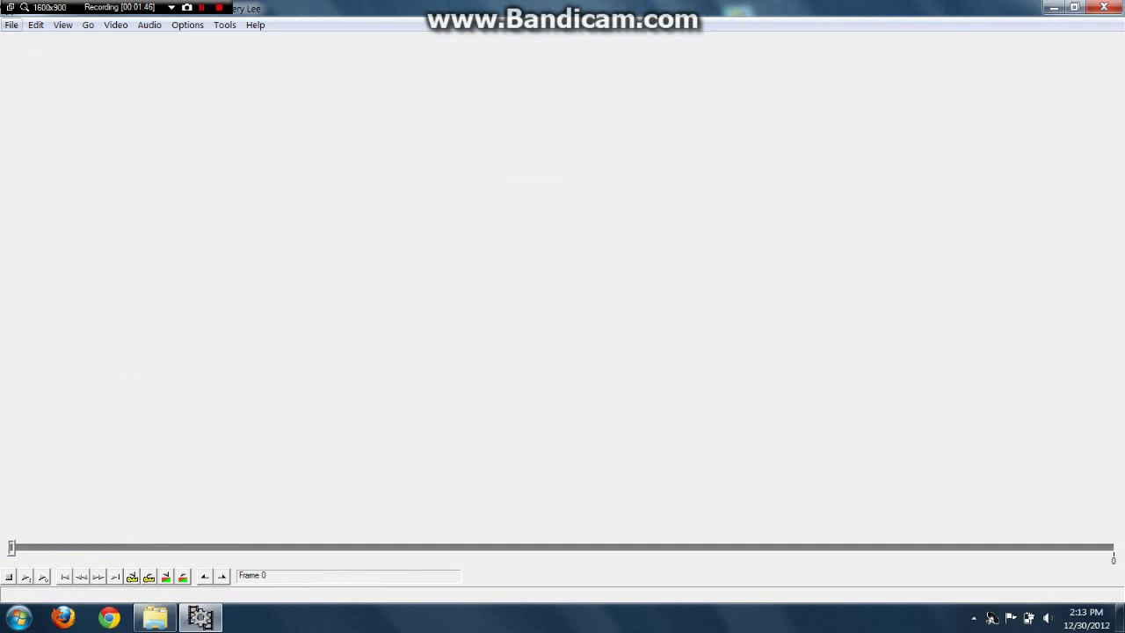
left_click(12, 25)
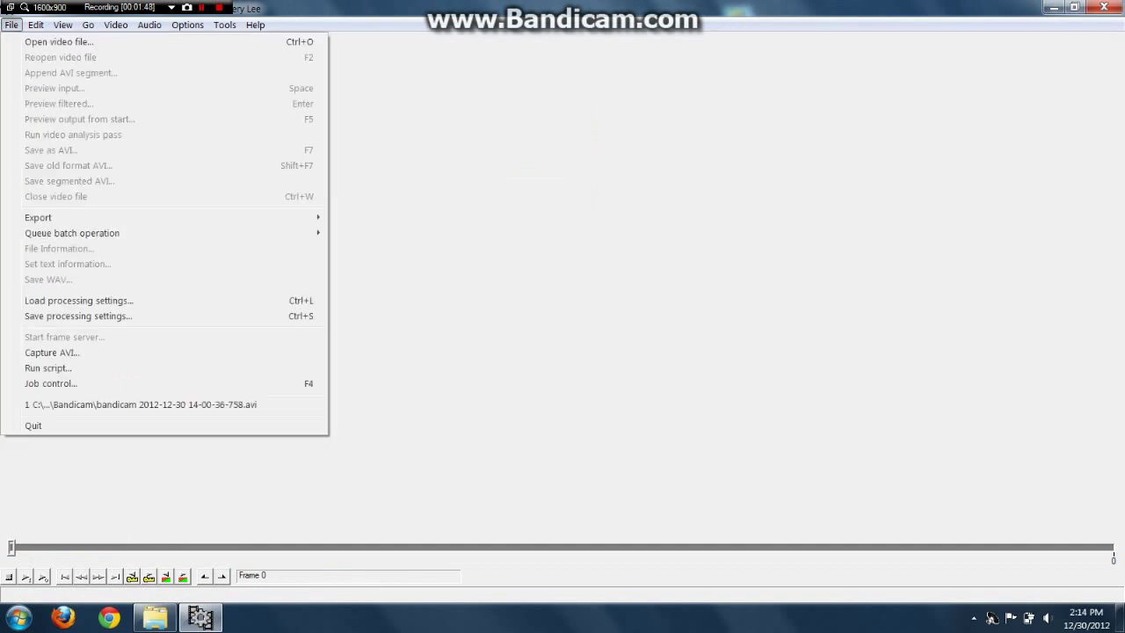
left_click(58, 42)
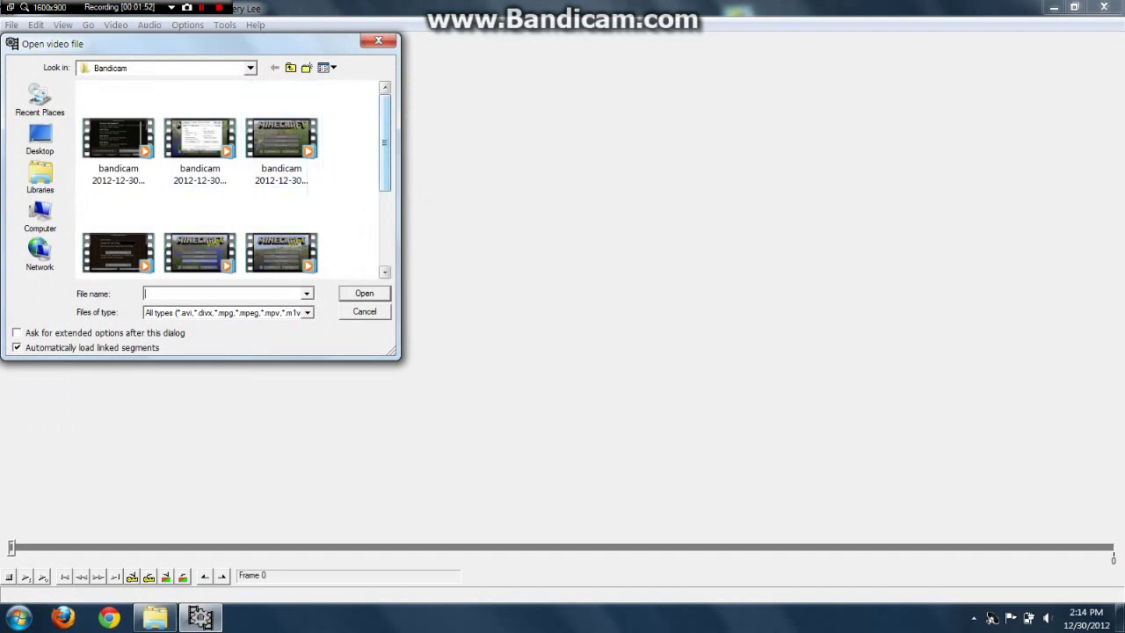
scroll(233, 175, "down", 3)
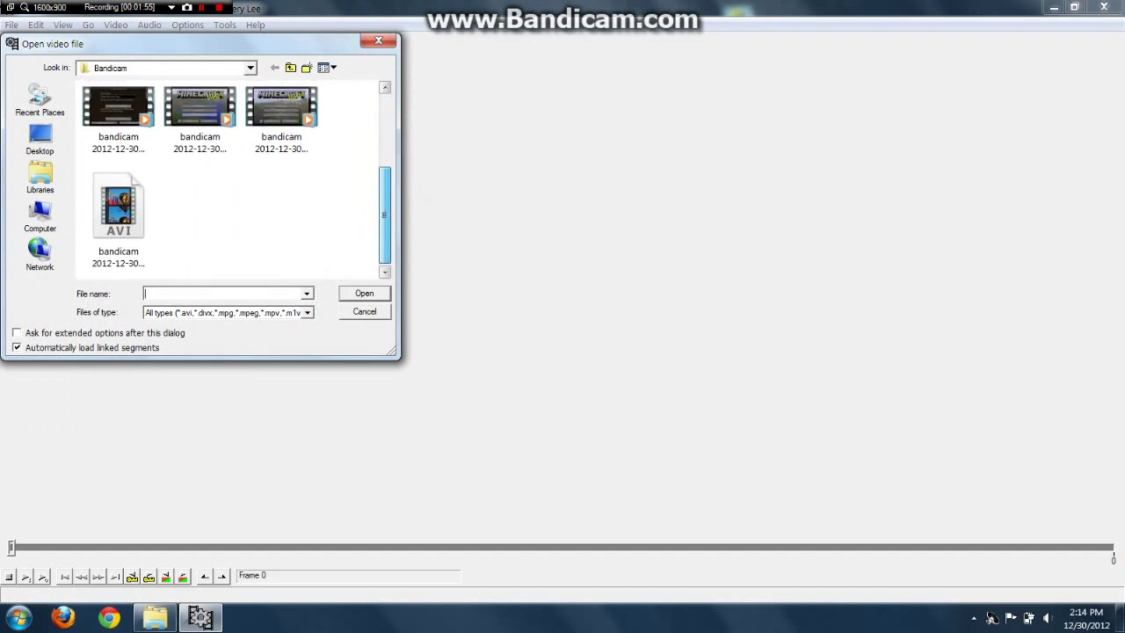
left_click(121, 204)
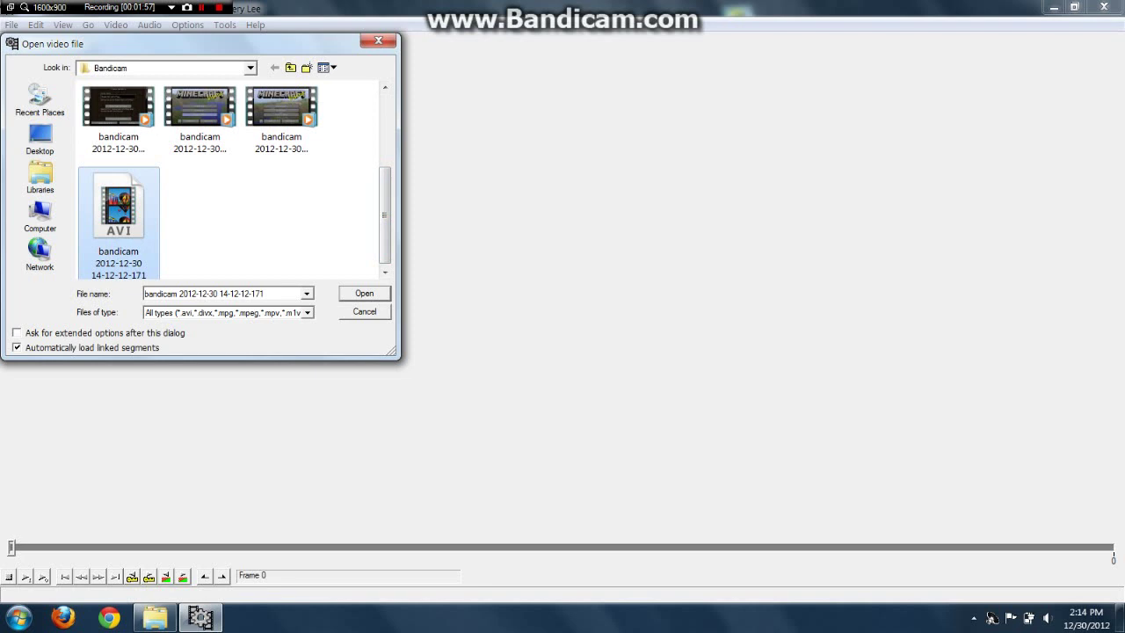
left_click(281, 119)
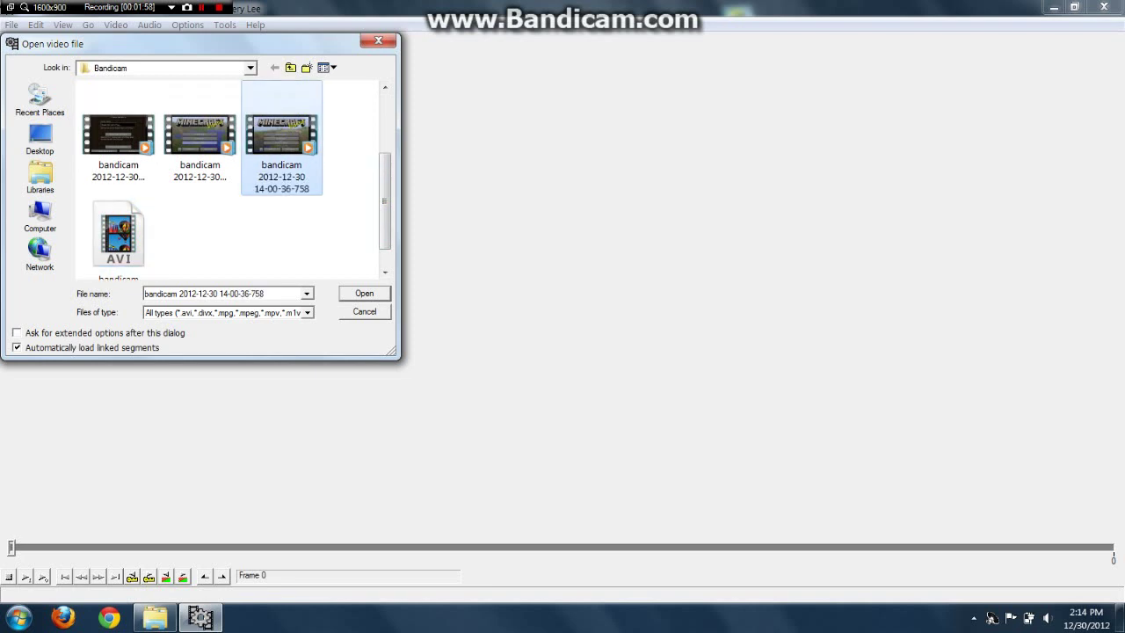
left_click(364, 293)
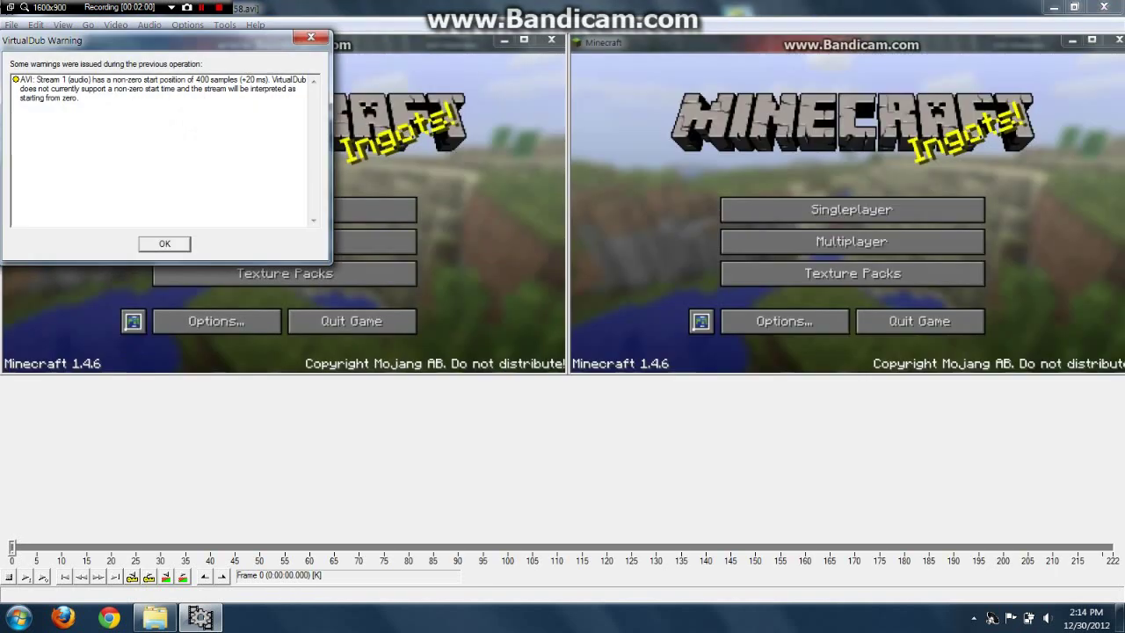
key("Return")
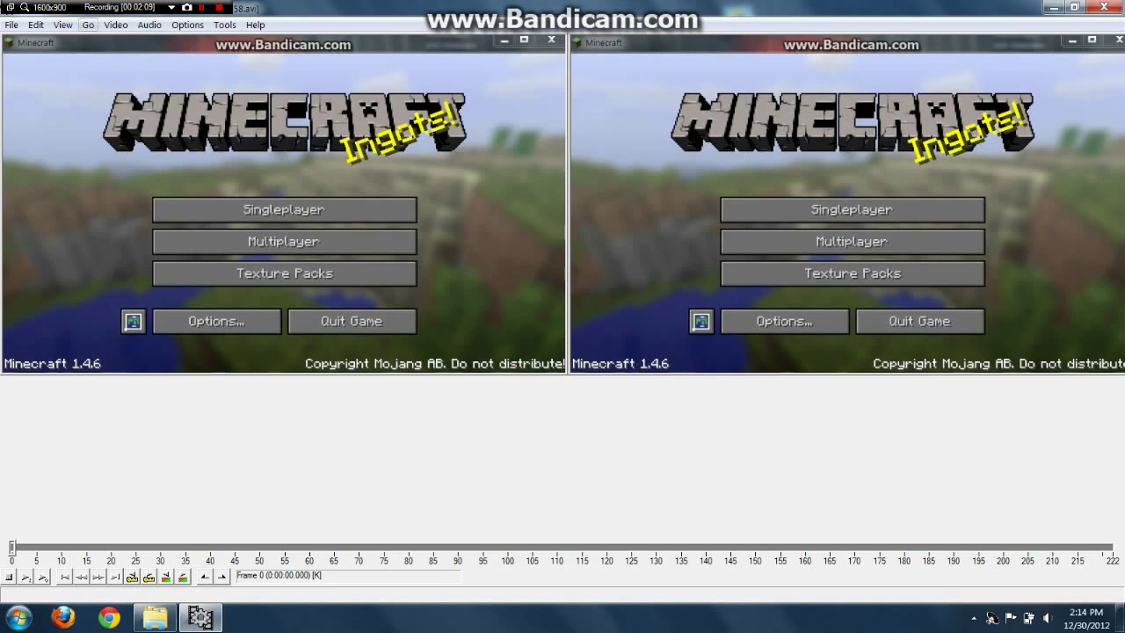
Add the null transform filter to the video's filter list.
left_click(116, 25)
mouse_move(149, 24)
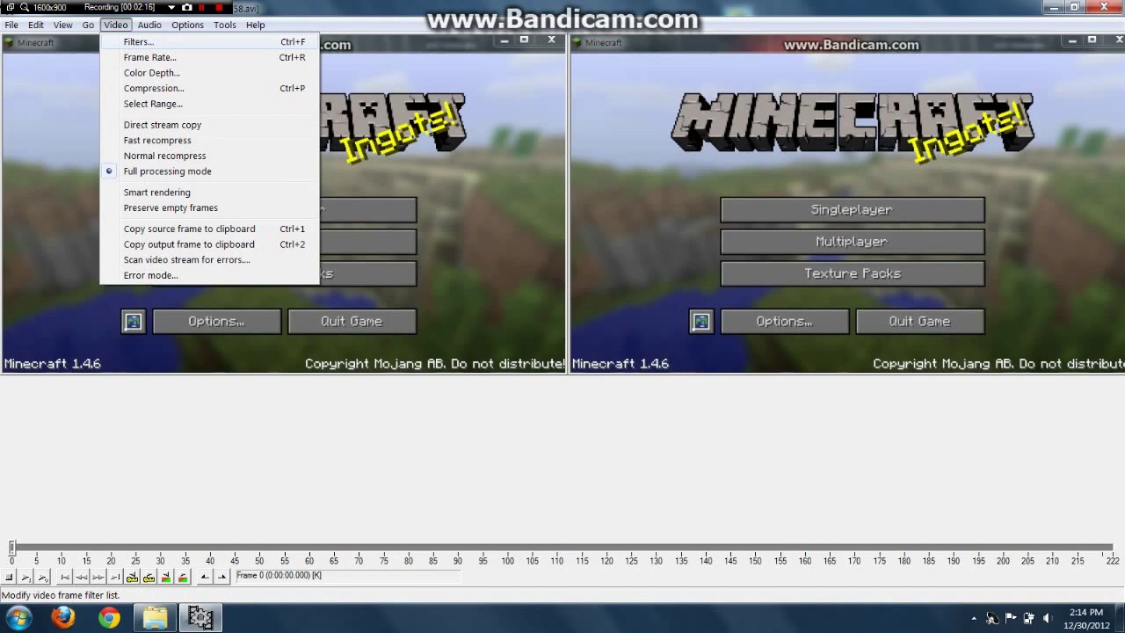
left_click(139, 41)
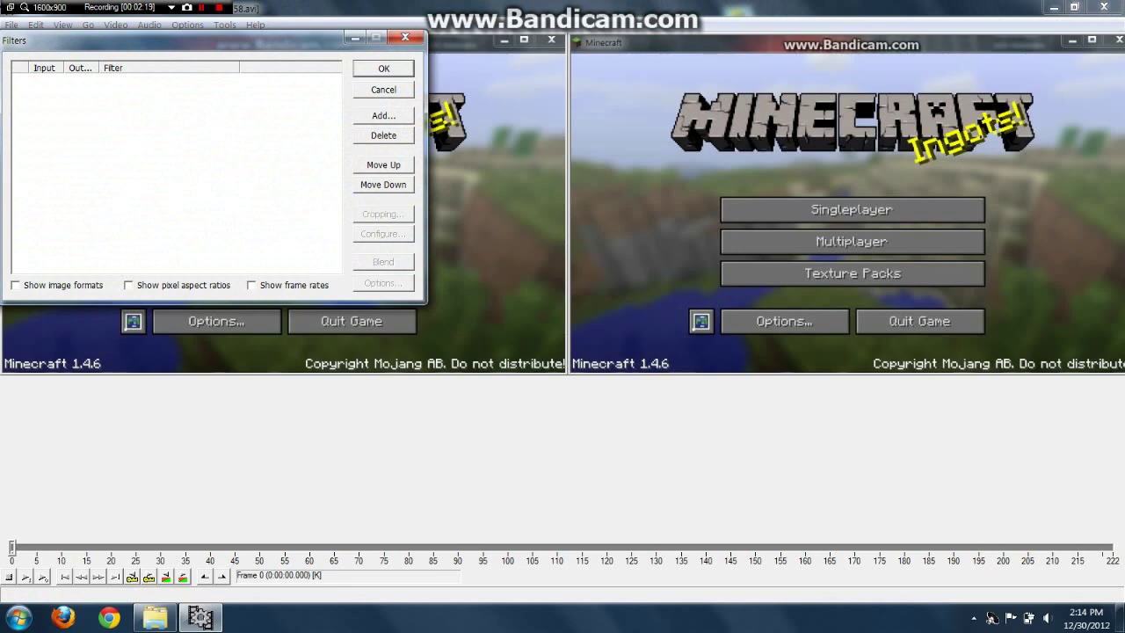
left_click(383, 115)
left_click_drag(275, 128, 275, 149)
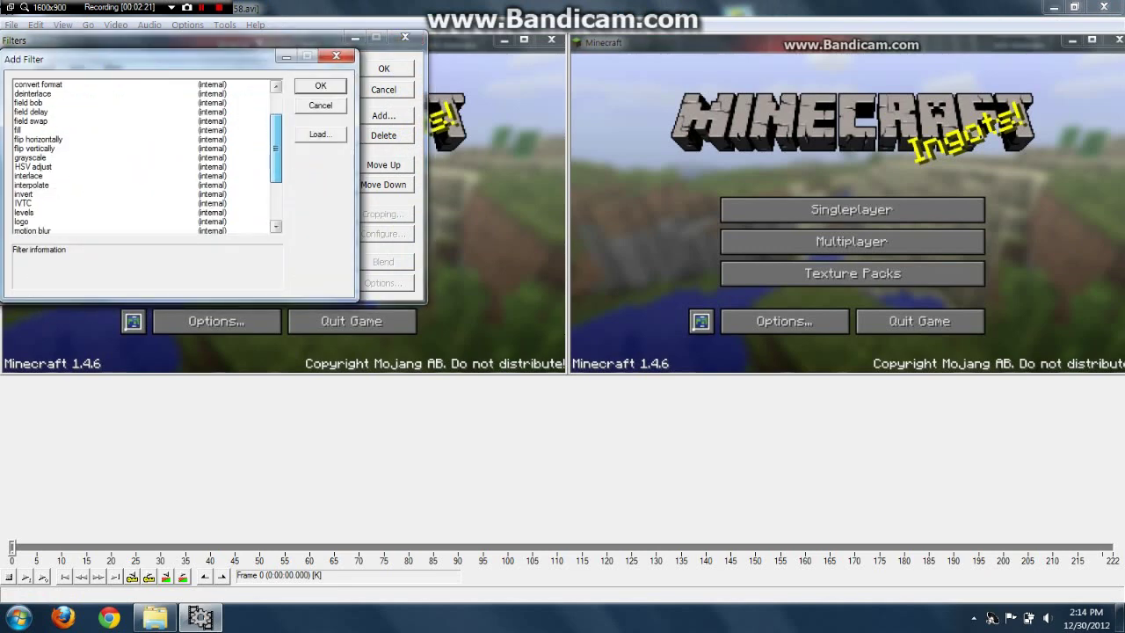
scroll(145, 158, "down", 3)
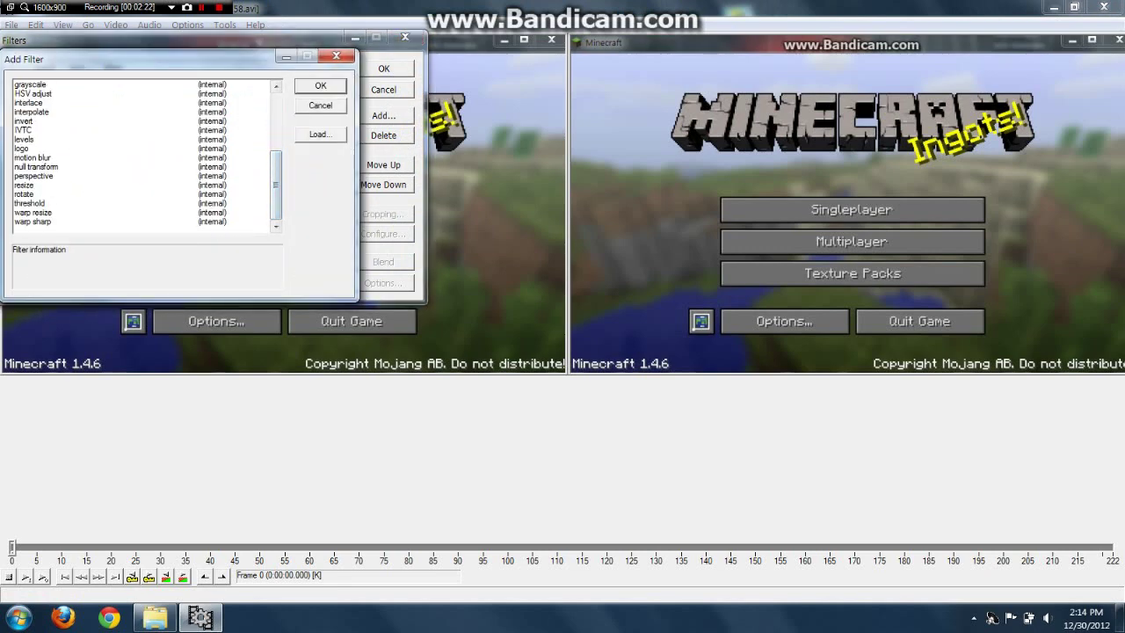
left_click(36, 166)
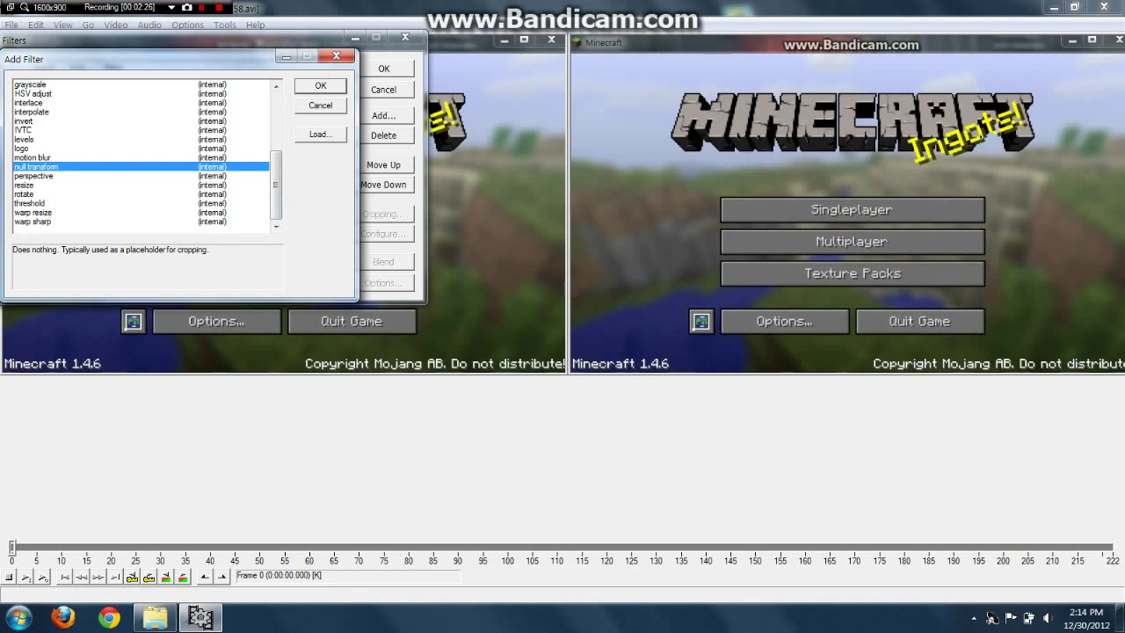
key("Return")
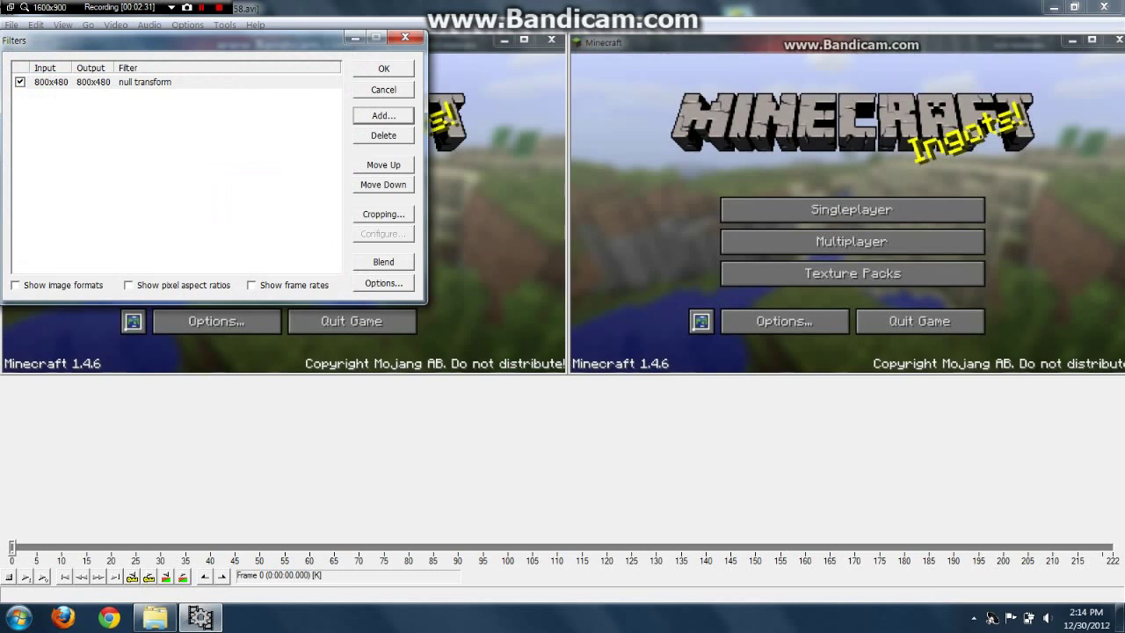
Crop the Minecraft title bar off the video with a Y1 offset of 28 on the null transform filter and apply the filters.
left_click(383, 214)
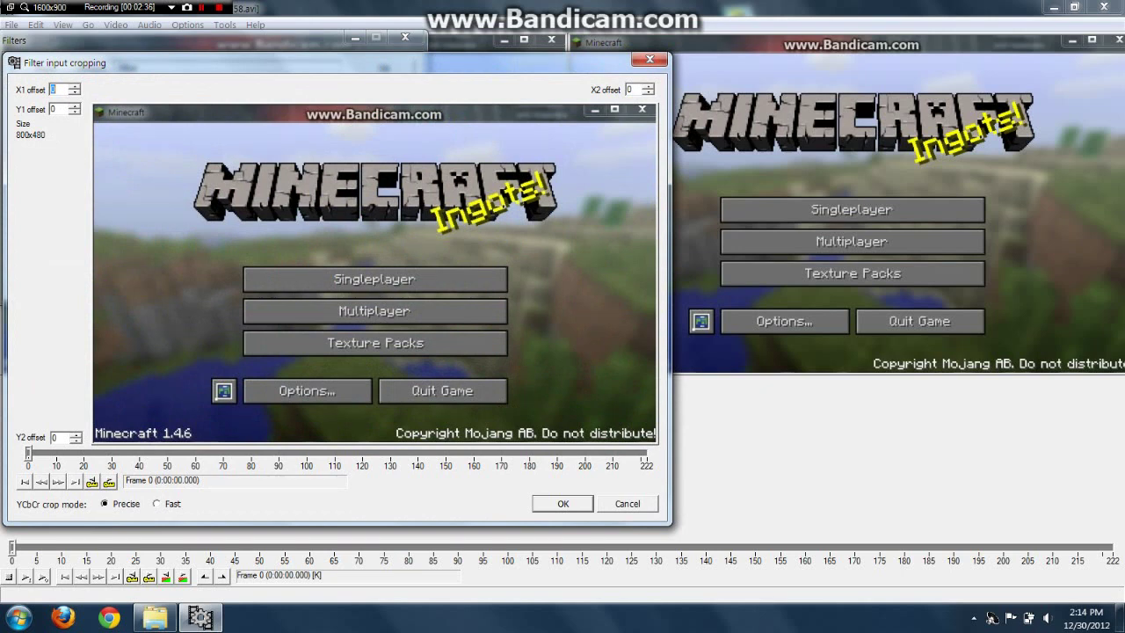
left_click_drag(375, 105, 375, 121)
key("Up")
key("Up")
key("Up")
key("Up")
key("Up")
key("Up")
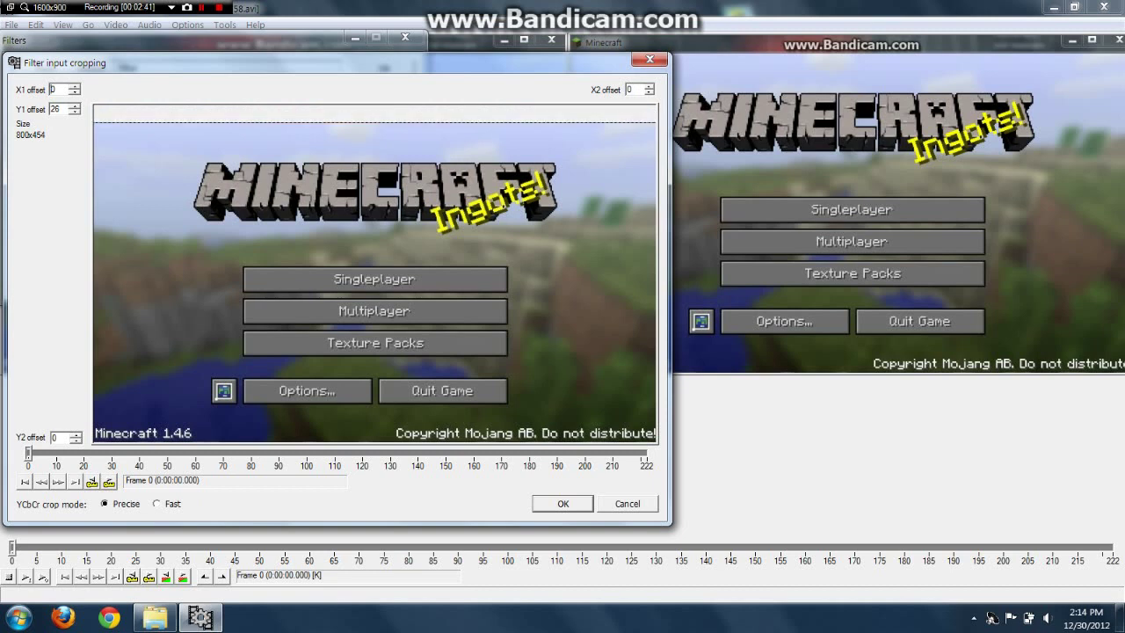
key("Down")
key("Down")
key("Down")
key("Up")
key("Up")
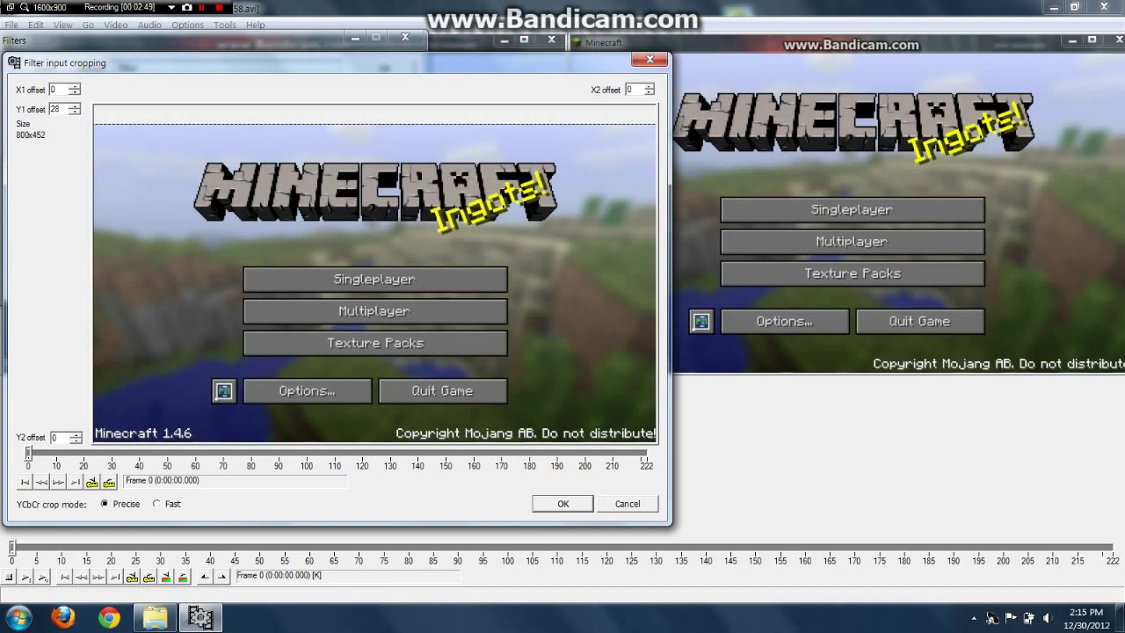
key("Return")
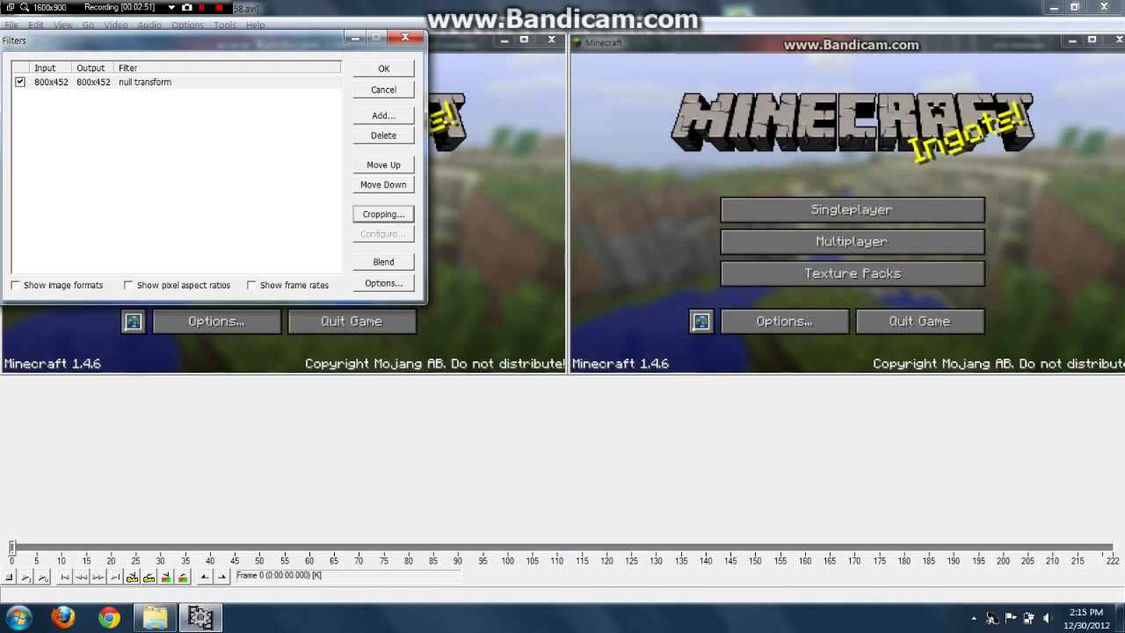
key("Return")
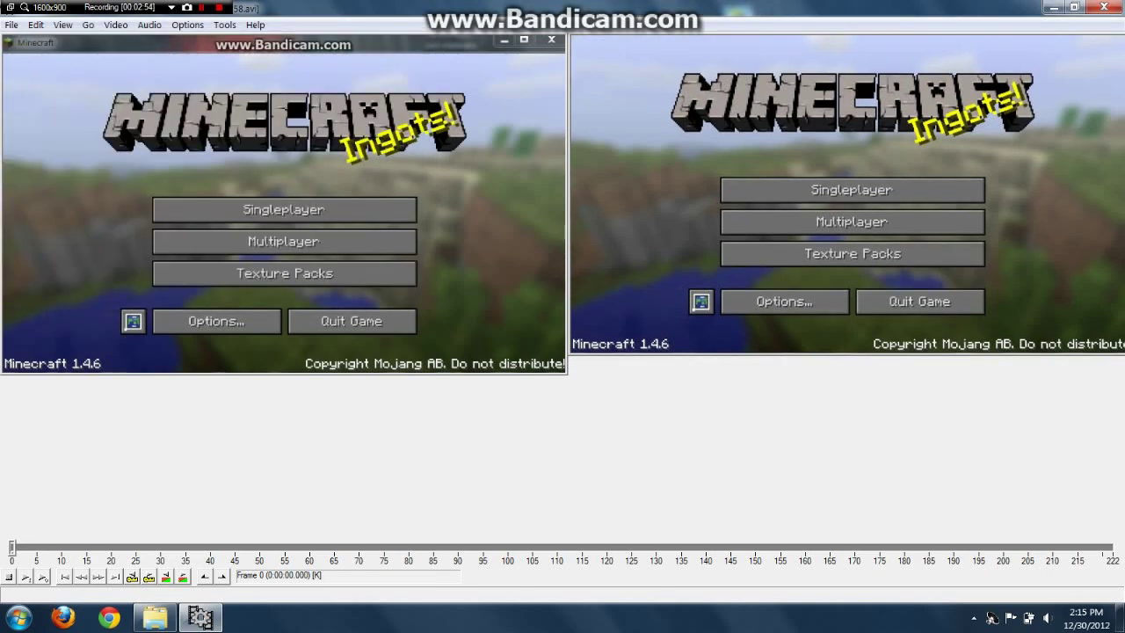
Save the video's audio track as a WAV file named Watermark Removal Test in the Documents library.
key("alt+f")
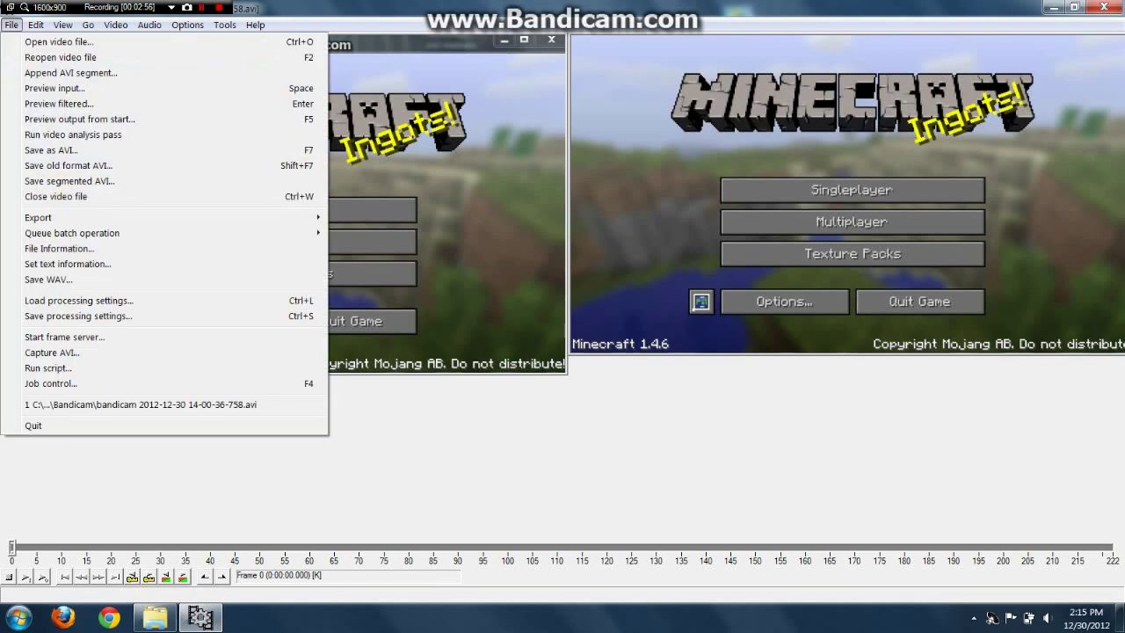
mouse_move(37, 217)
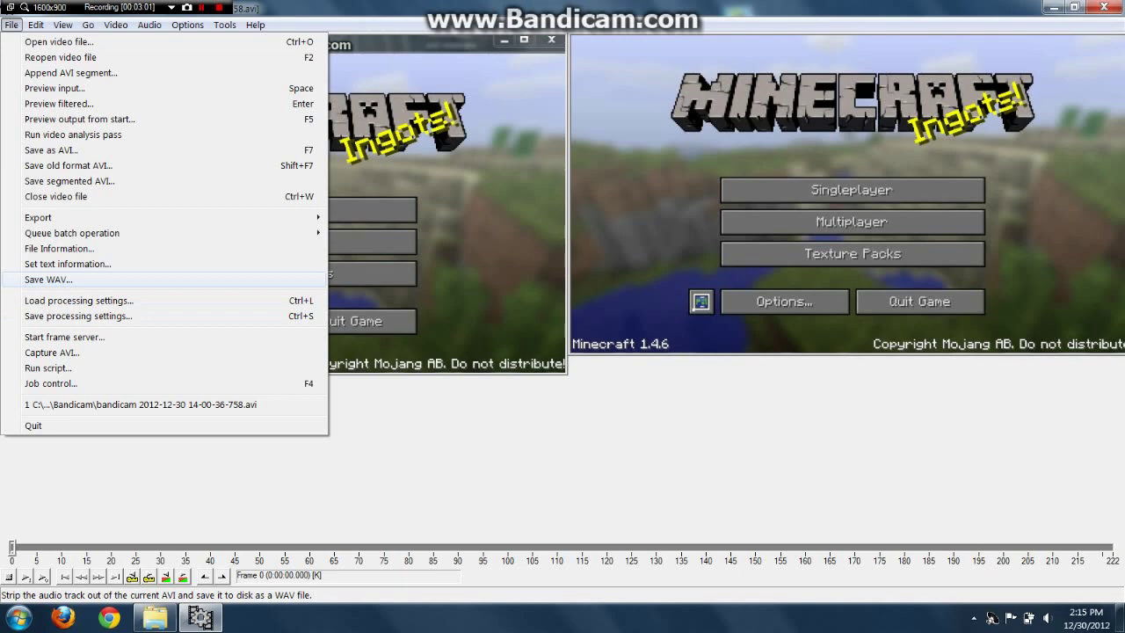
key("Return")
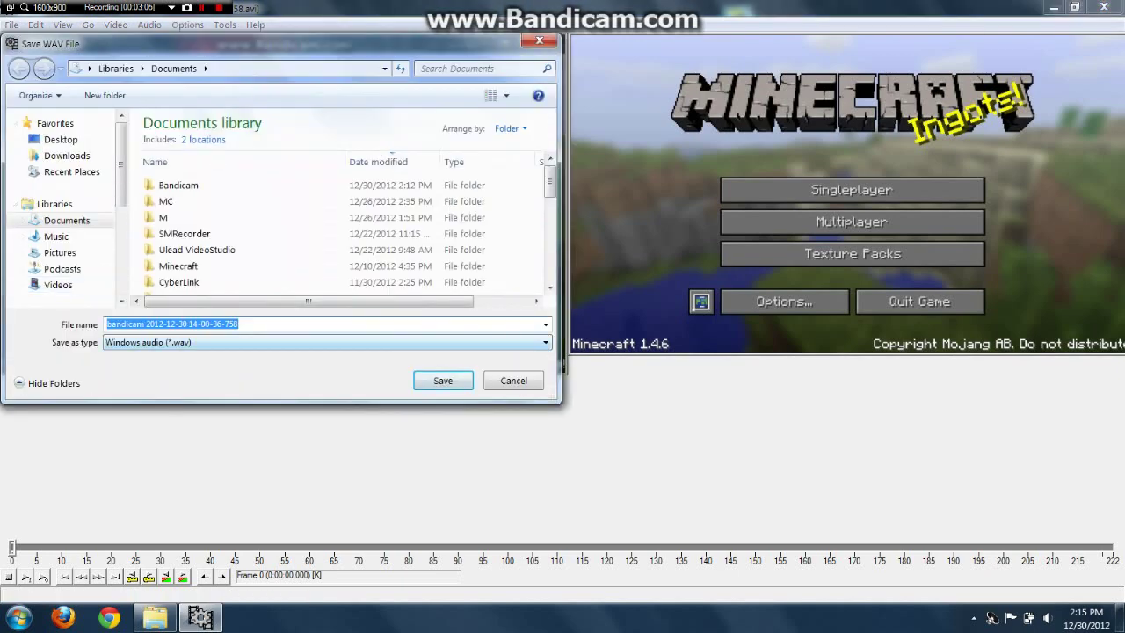
key("BackSpace")
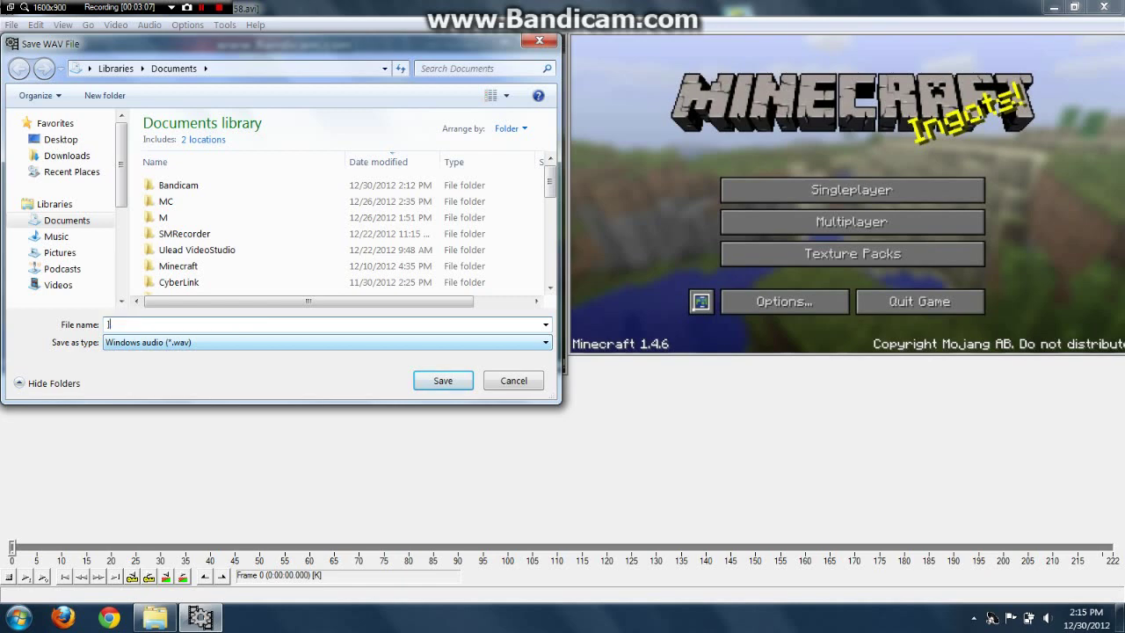
type("WS")
key("BackSpace")
type("atermark Removal Test")
key("Return")
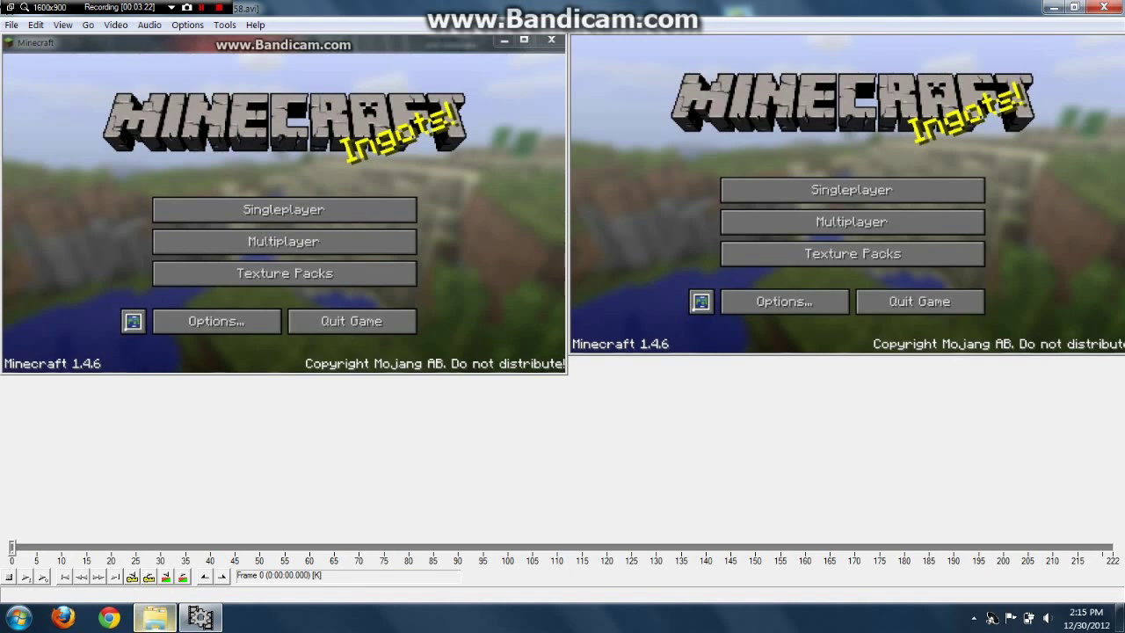
Switch to Windows Explorer, play the Watermark Removal Test sound from the Documents library and close the player.
left_click(155, 617)
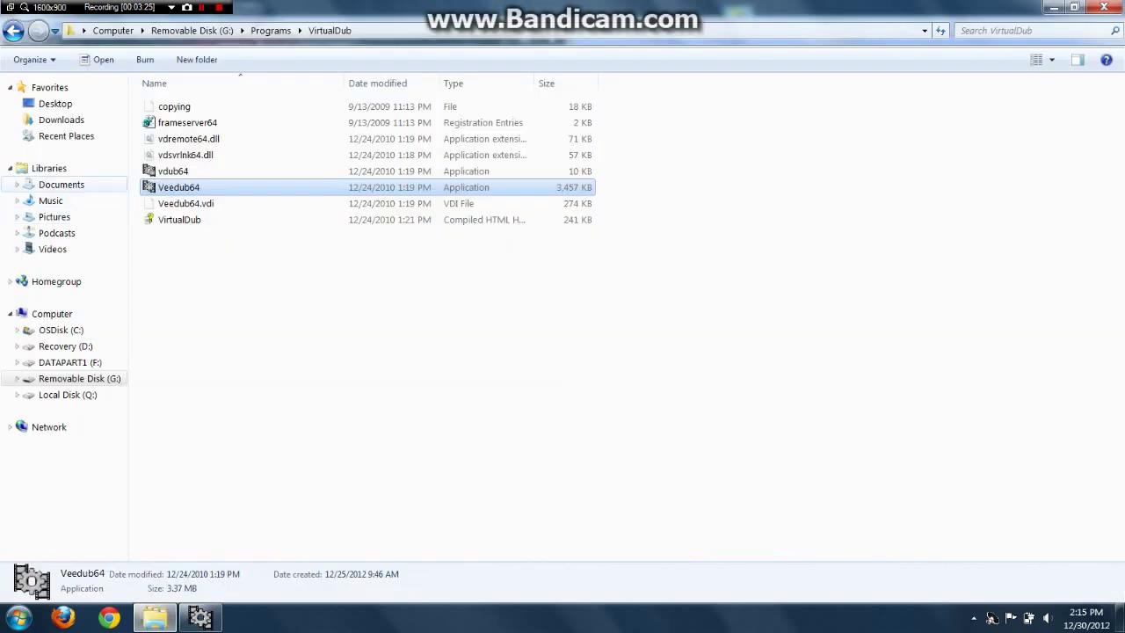
left_click(61, 185)
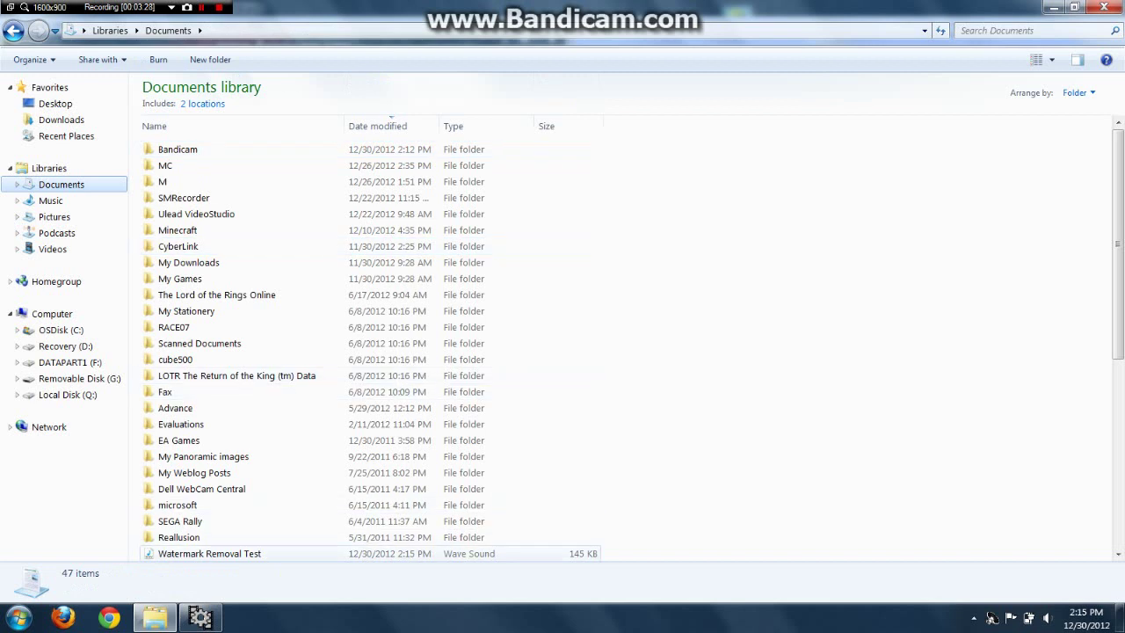
left_click(168, 560)
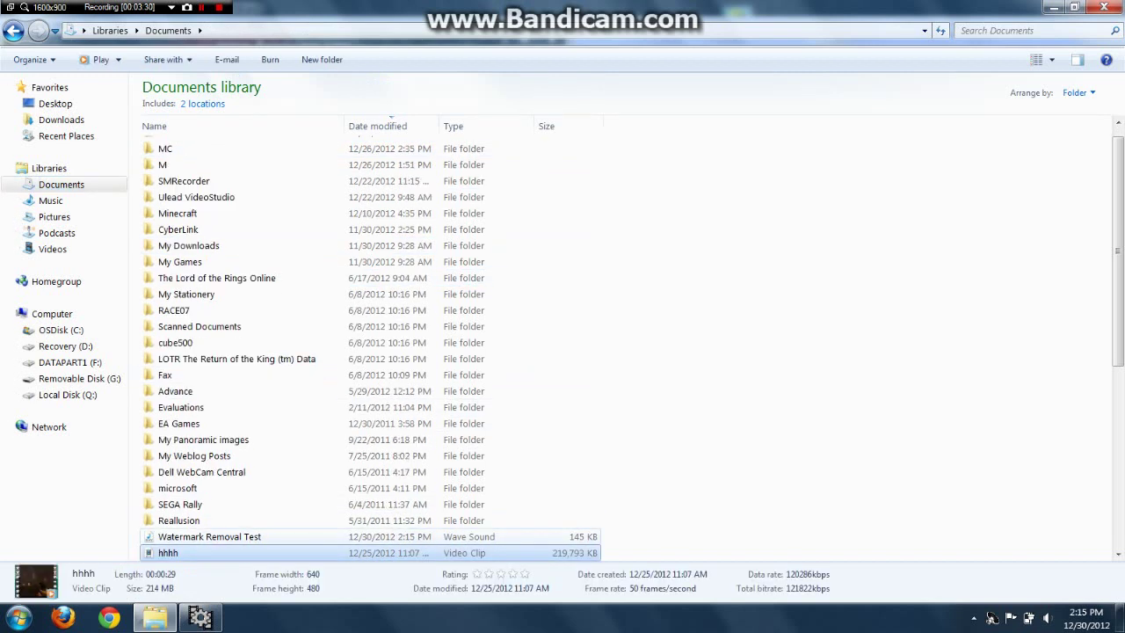
left_click(209, 536)
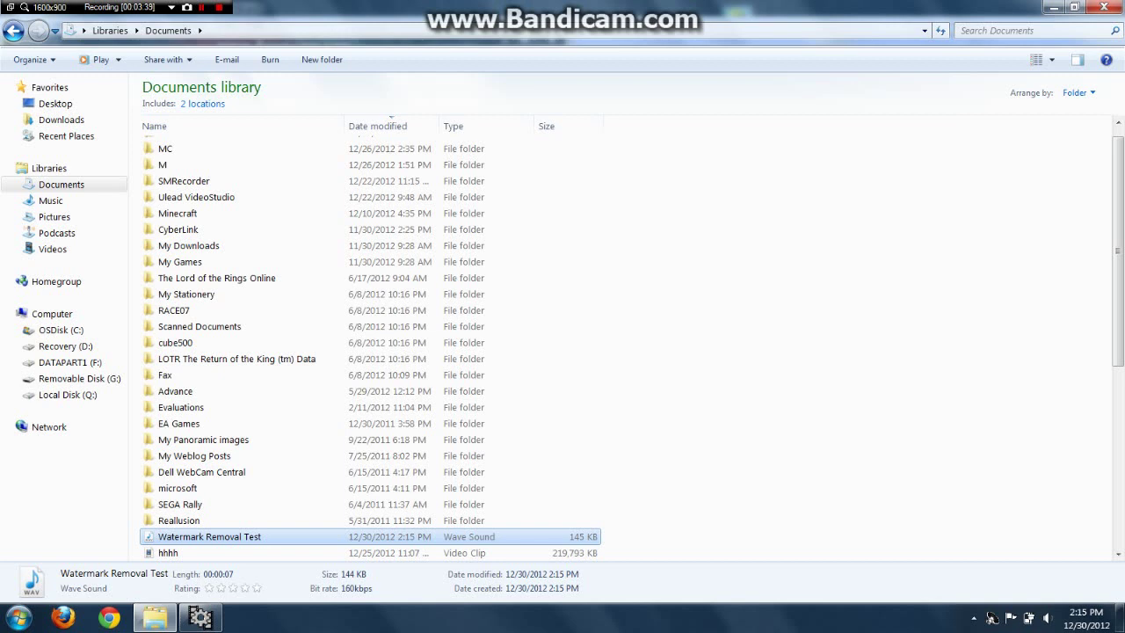
key("Return")
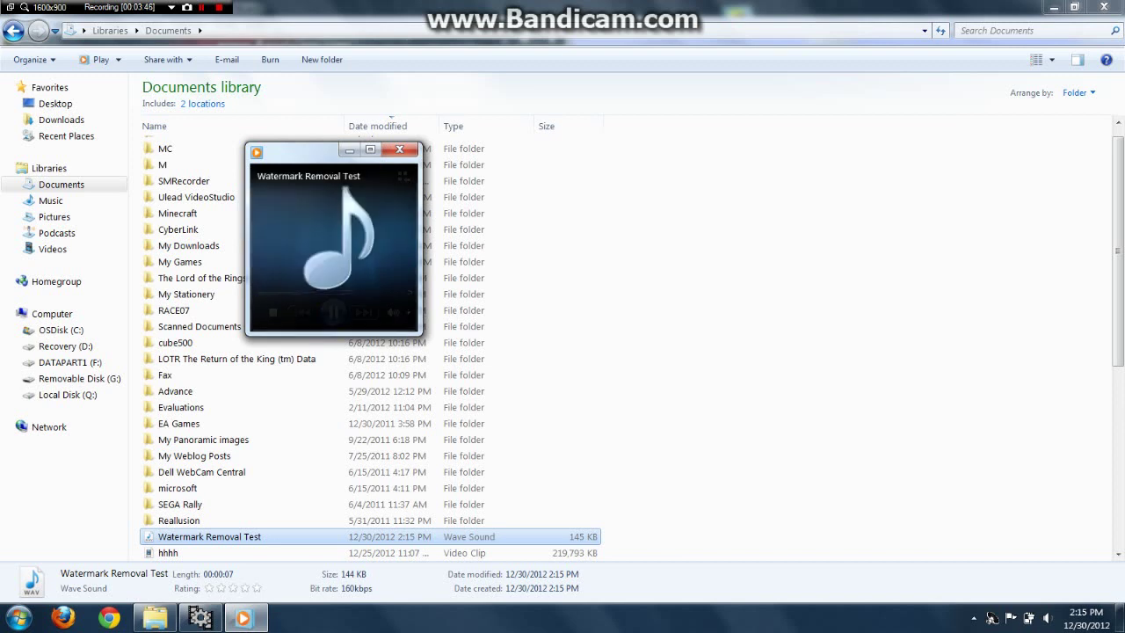
left_click(370, 149)
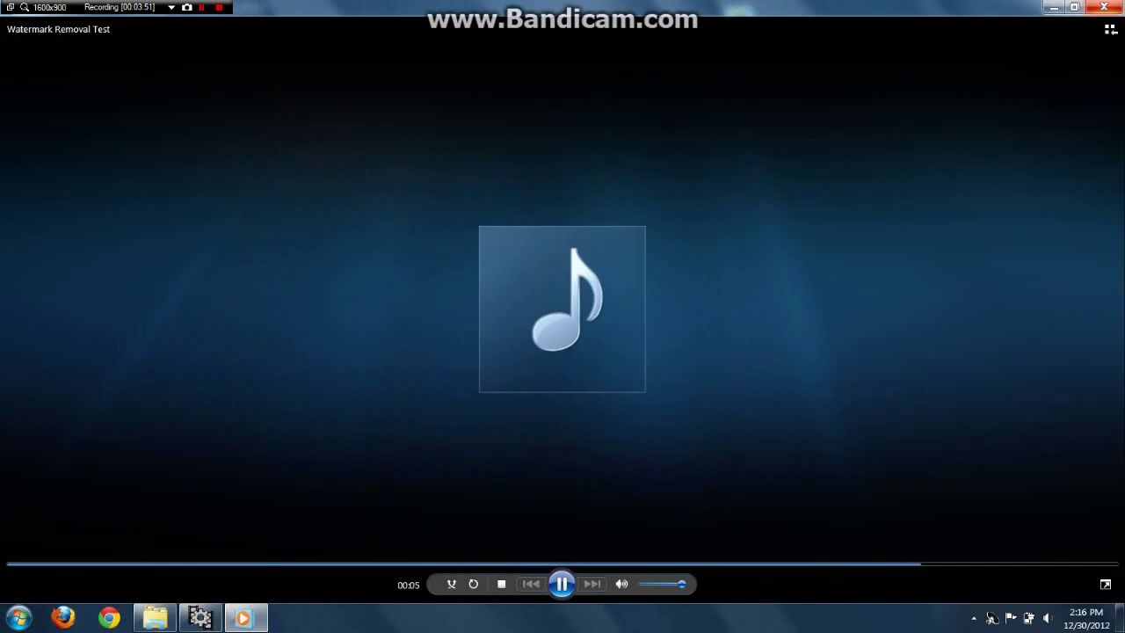
left_click(1074, 7)
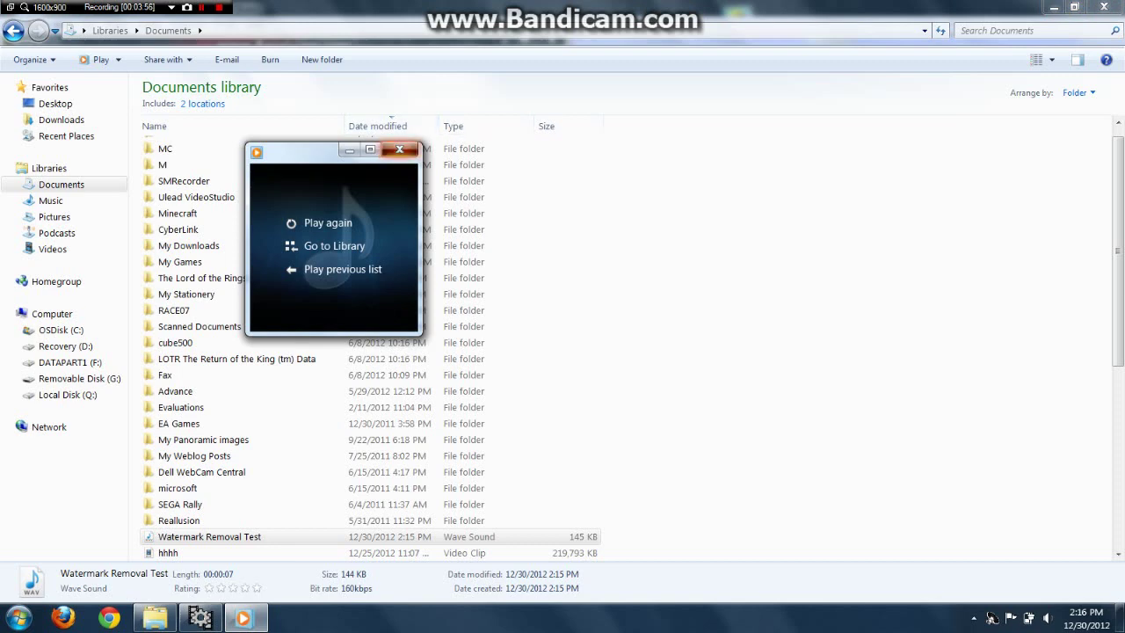
left_click(399, 150)
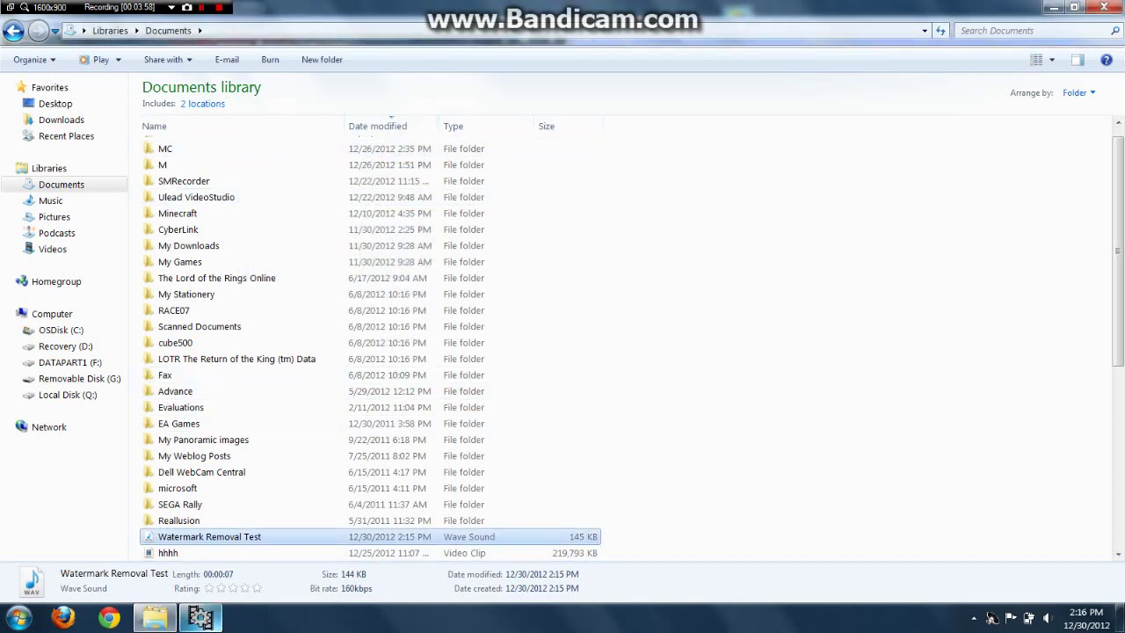
Switch back to VirtualDub and save the cropped video as an AVI file named WRT in the Documents library.
left_click(200, 618)
left_click(12, 24)
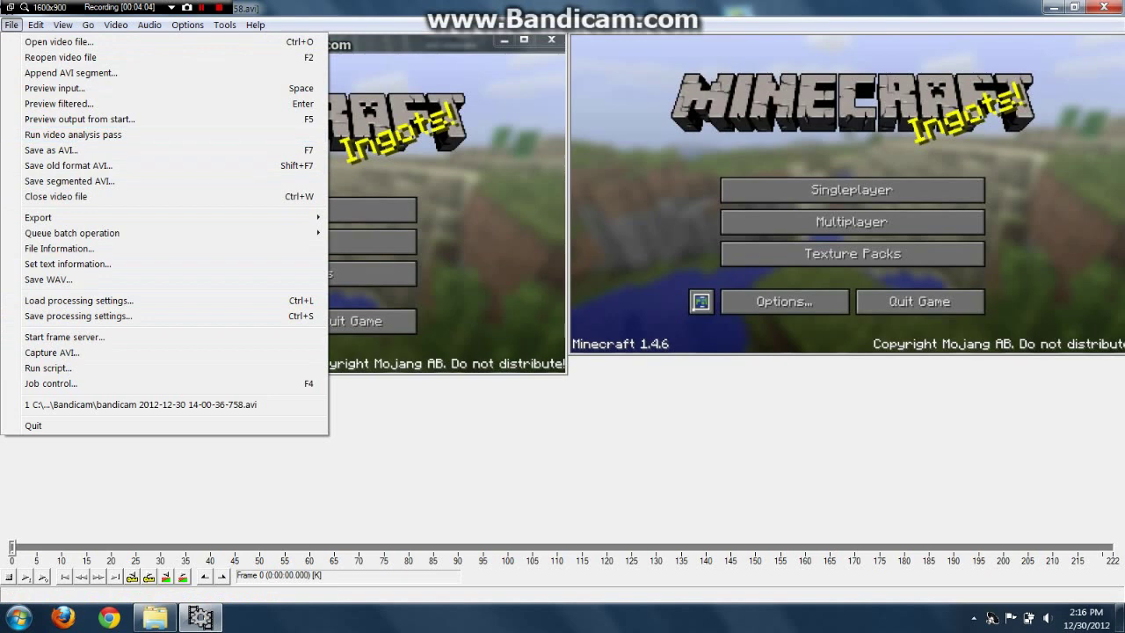
mouse_move(149, 24)
mouse_move(12, 25)
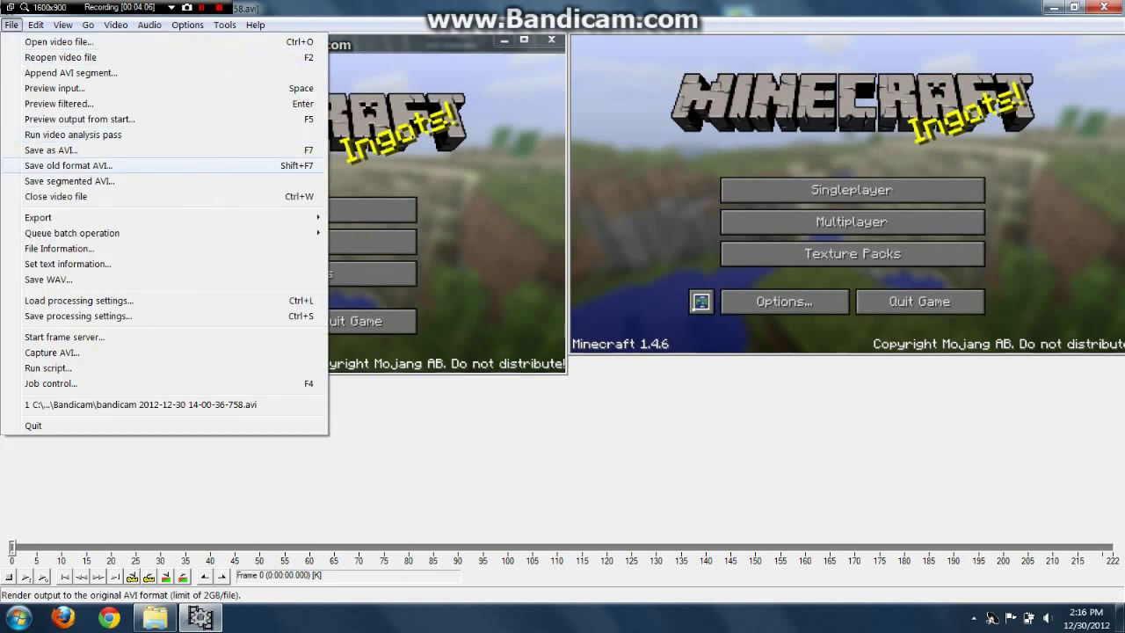
left_click(50, 149)
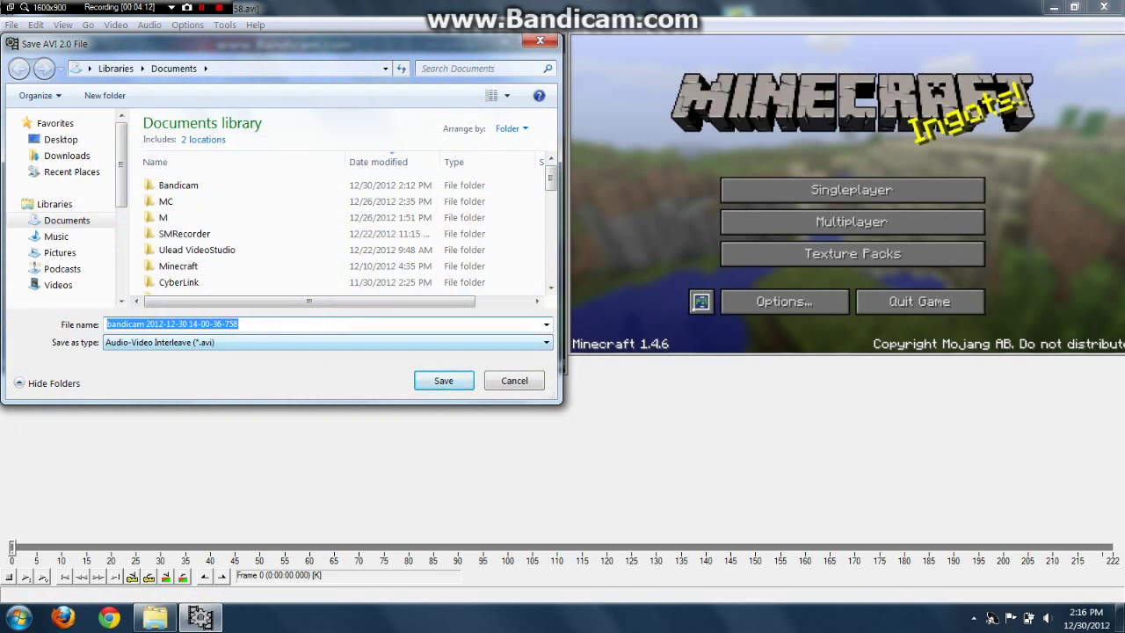
key("BackSpace")
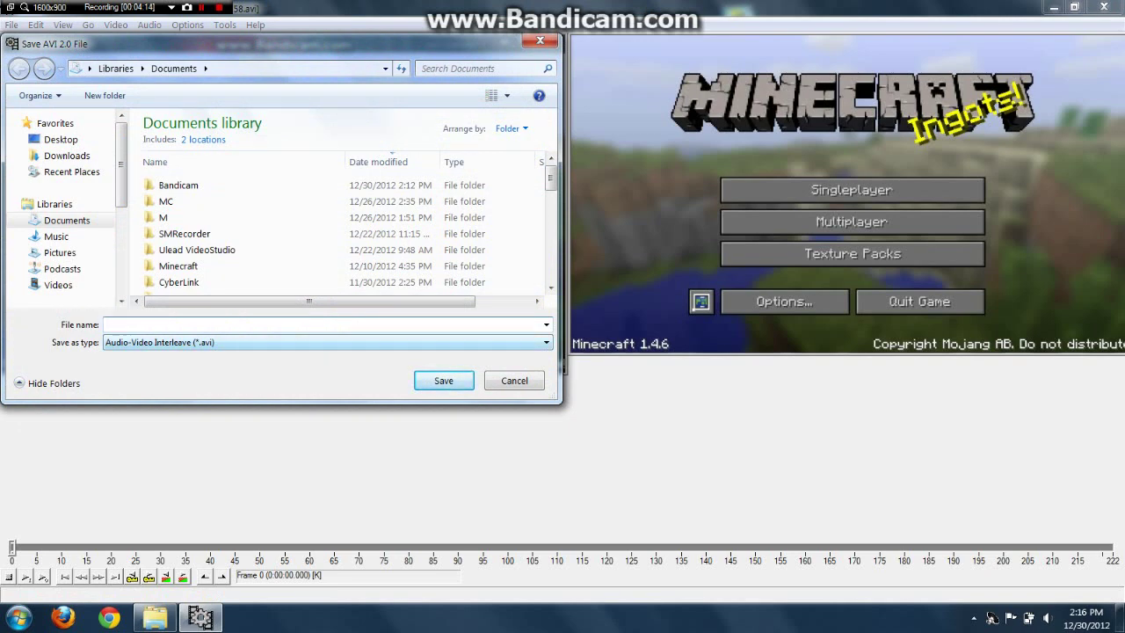
type("WRT")
key("Return")
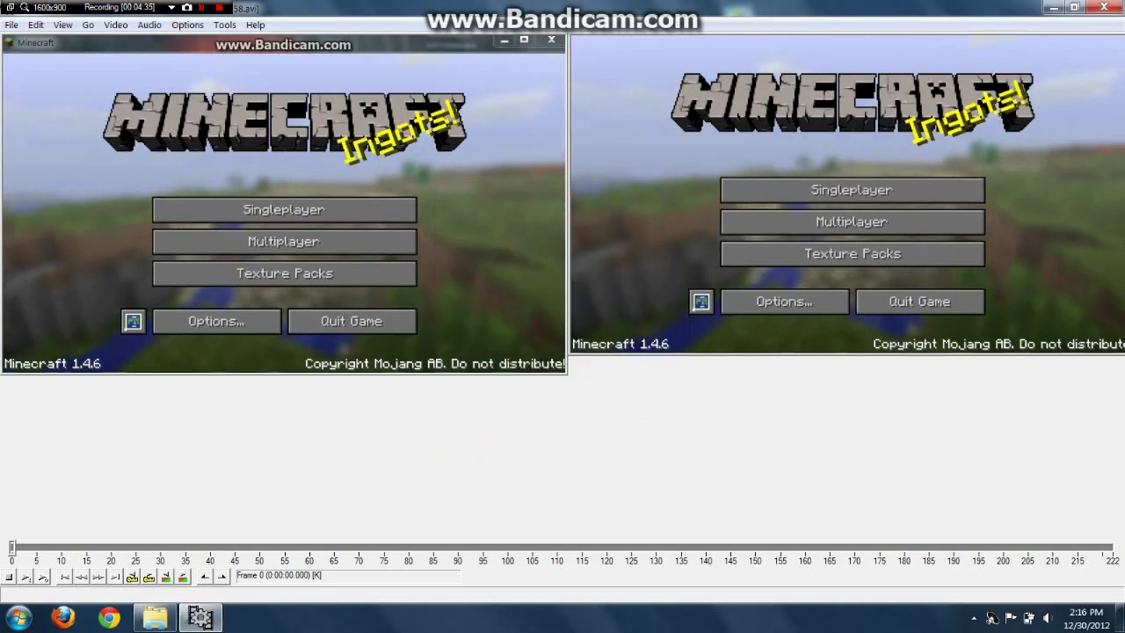
Switch to Windows Explorer and play the WRT video from the Documents library.
left_click(154, 617)
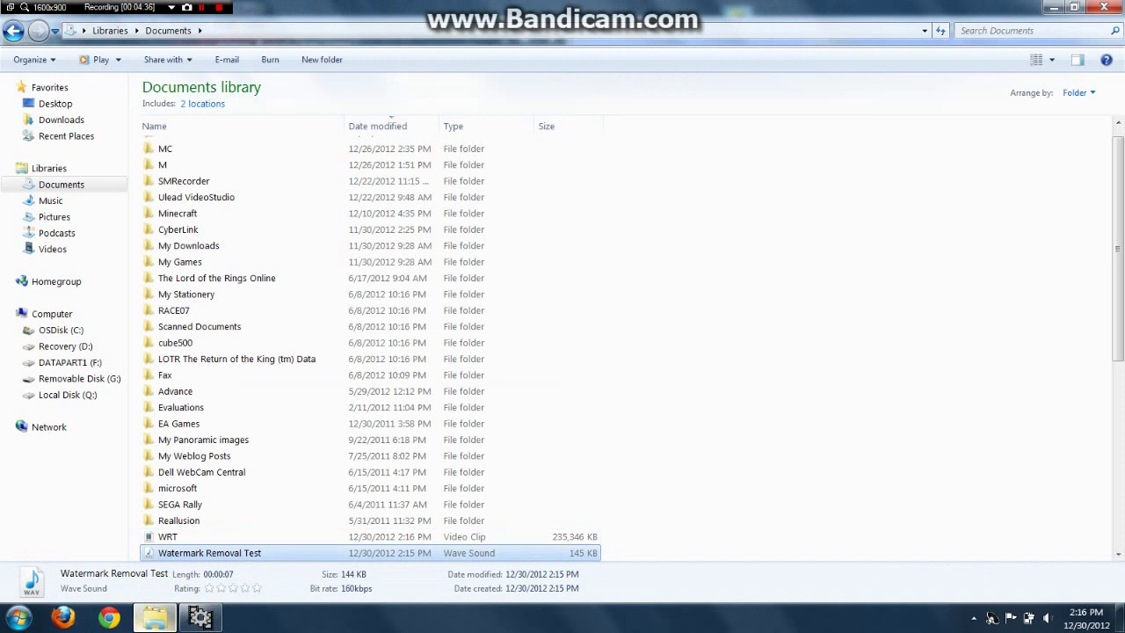
left_click(249, 536)
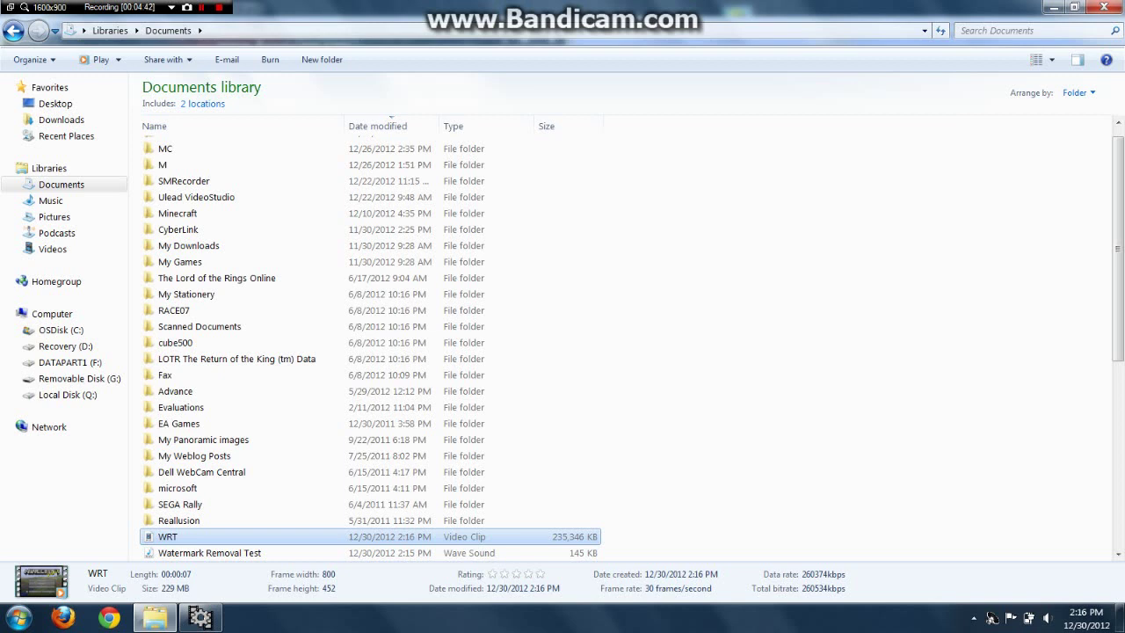
key("Return")
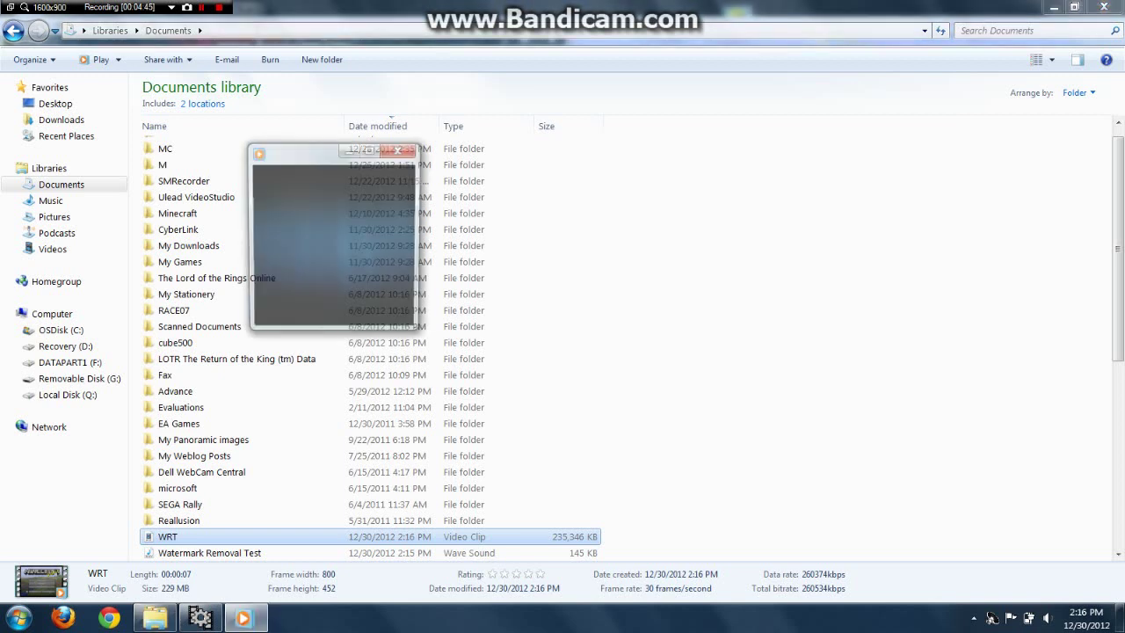